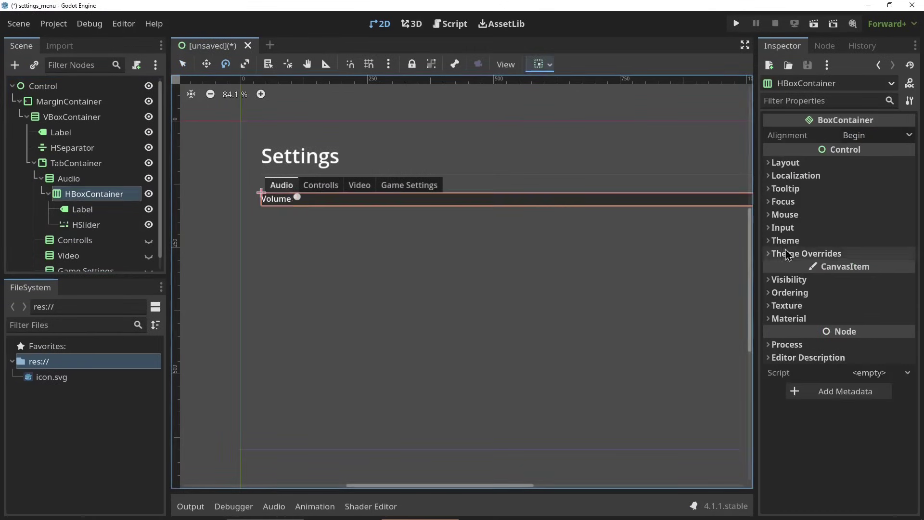
# Give the volume slider a minimum width of 300
pyautogui.click(134, 225)
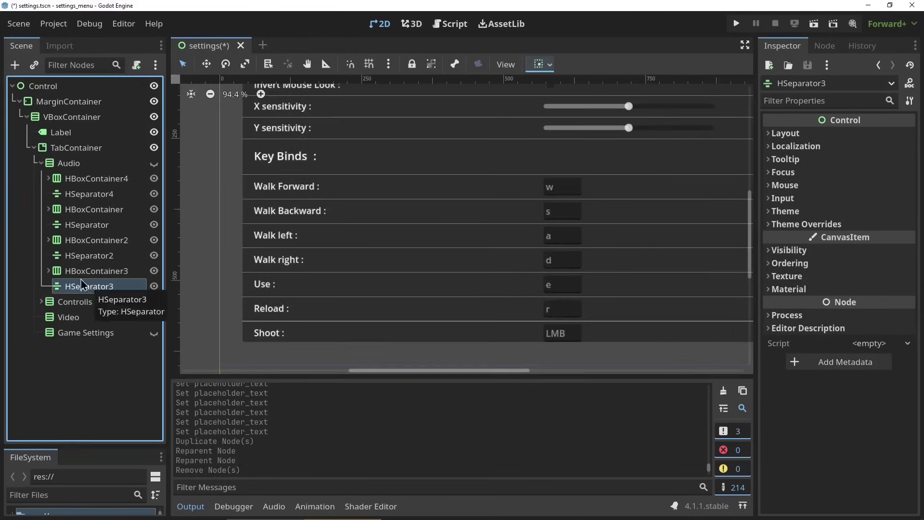
# Check the Audio and Video tabs in the running Settings menu
pyautogui.click(477, 369)
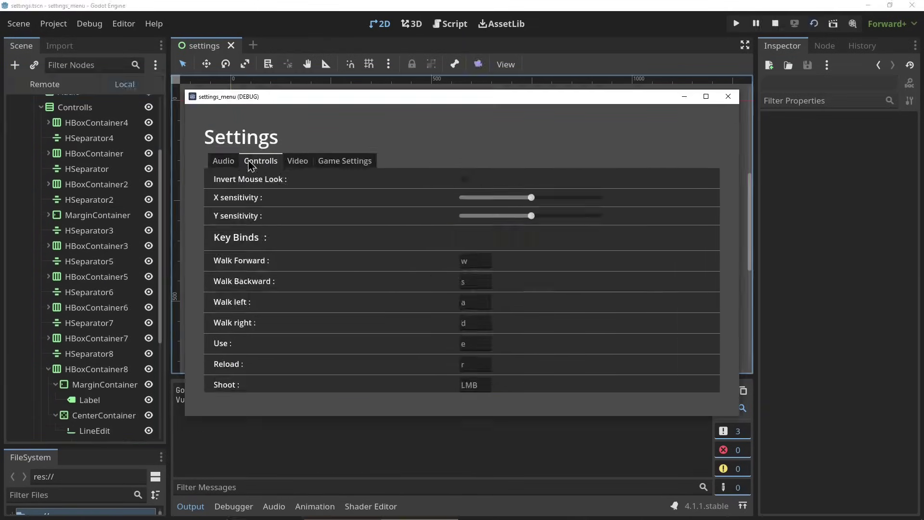
pyautogui.click(298, 161)
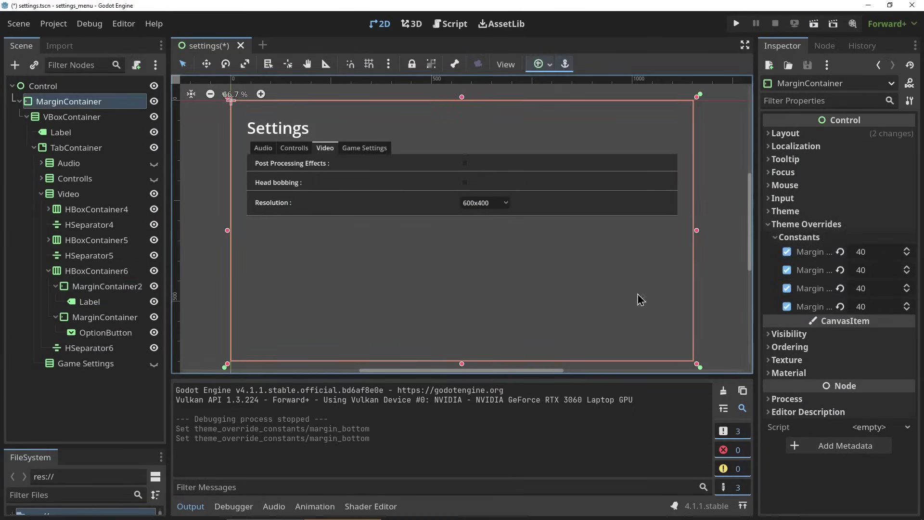
pyautogui.click(84, 259)
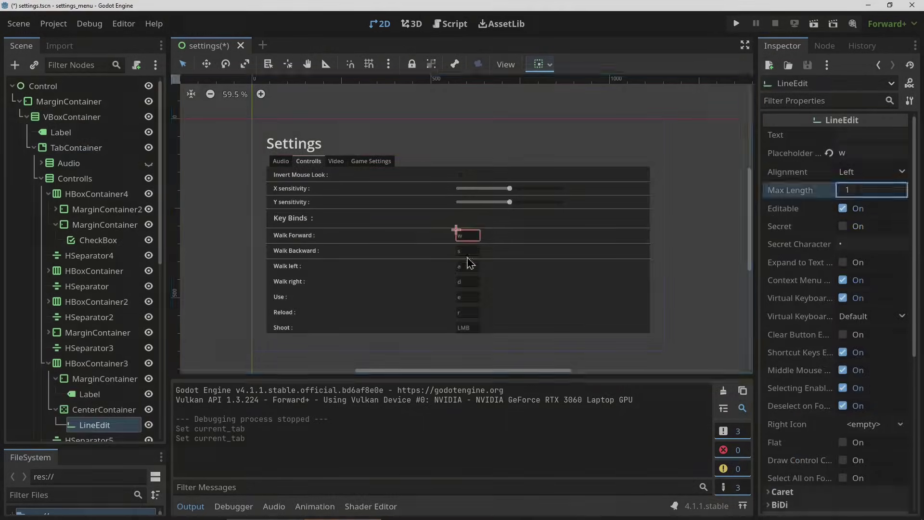
# Run the Settings menu, then make the Container Full Rect and read its configuration warning
pyautogui.press('F5')
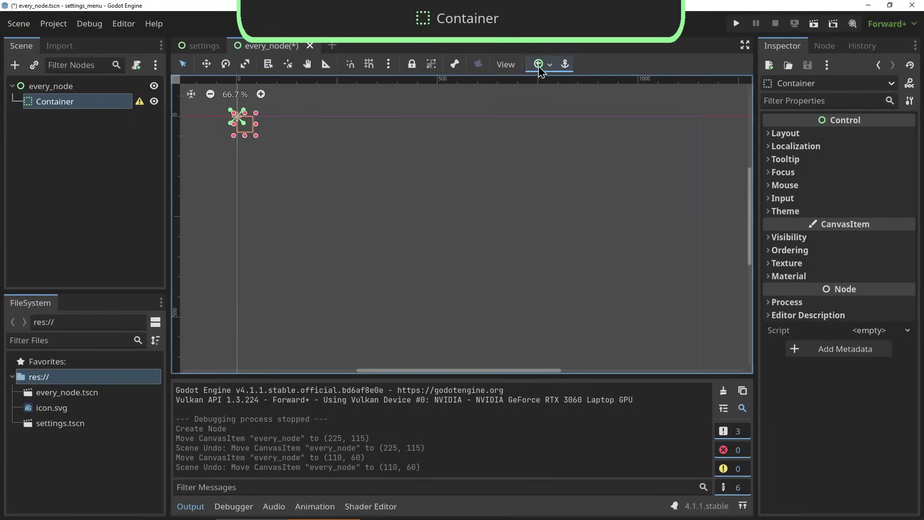
pyautogui.click(540, 67)
pyautogui.click(597, 155)
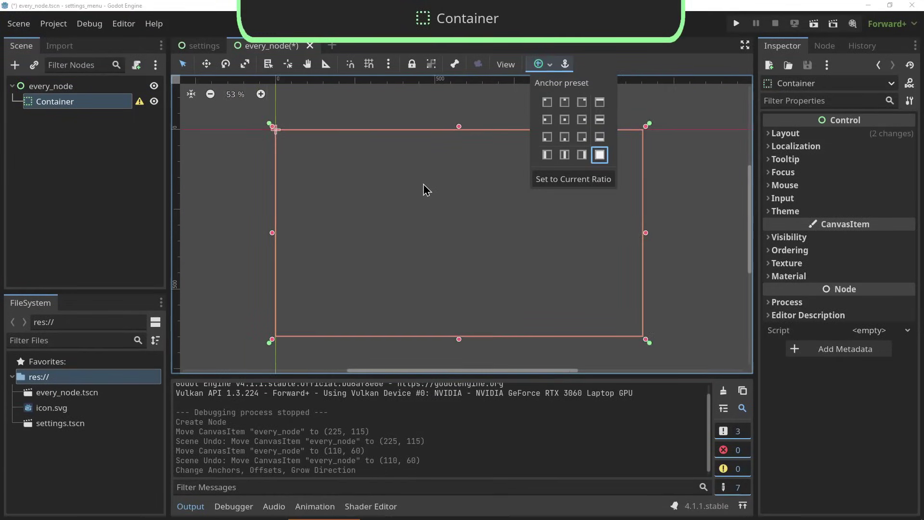
pyautogui.scroll(-1, 410, 181)
pyautogui.click(140, 102)
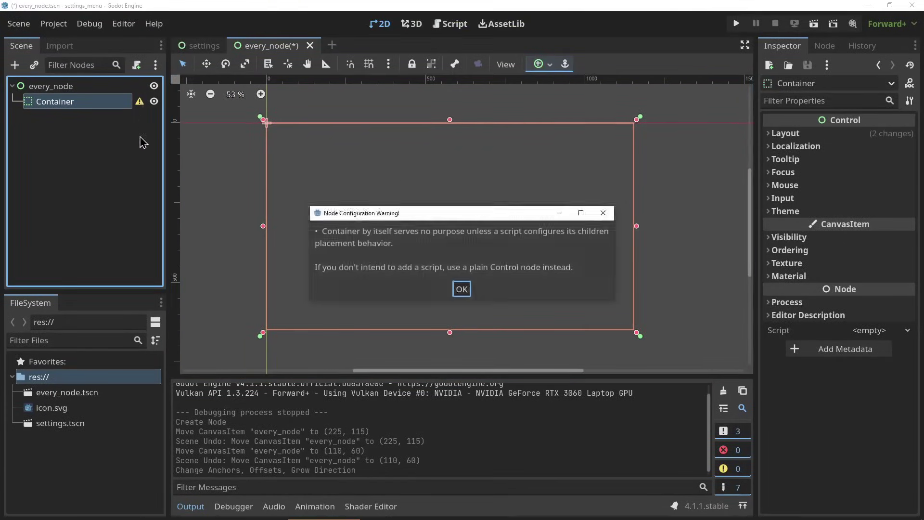
pyautogui.click(461, 289)
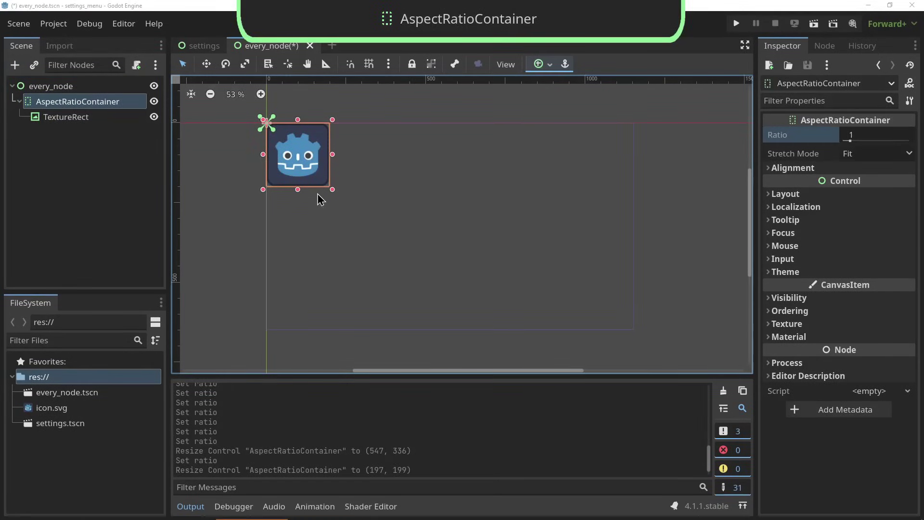
# Resize the AspectRatioContainer around the Godot icon and set its ratio to 1.6521
pyautogui.moveTo(333, 190); pyautogui.dragTo(575, 281)
pyautogui.moveTo(833, 151); pyautogui.dragTo(849, 150)
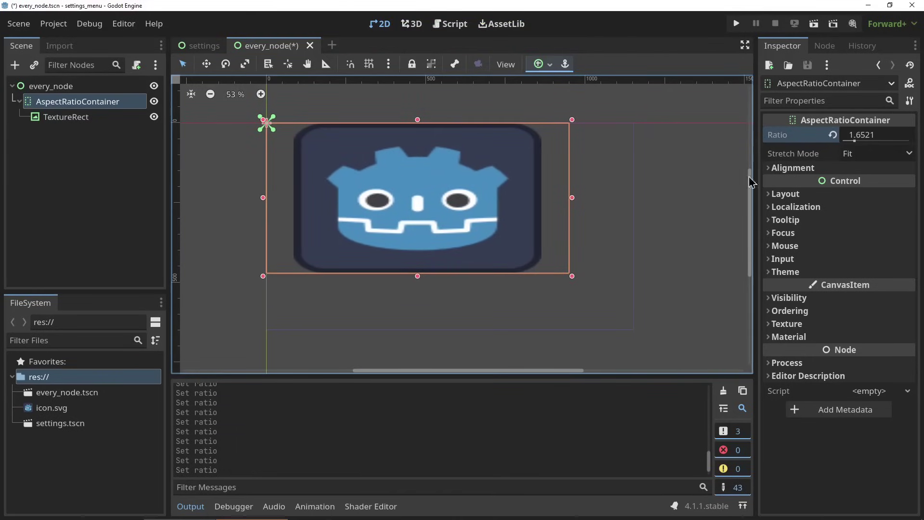
pyautogui.moveTo(568, 284); pyautogui.dragTo(454, 299)
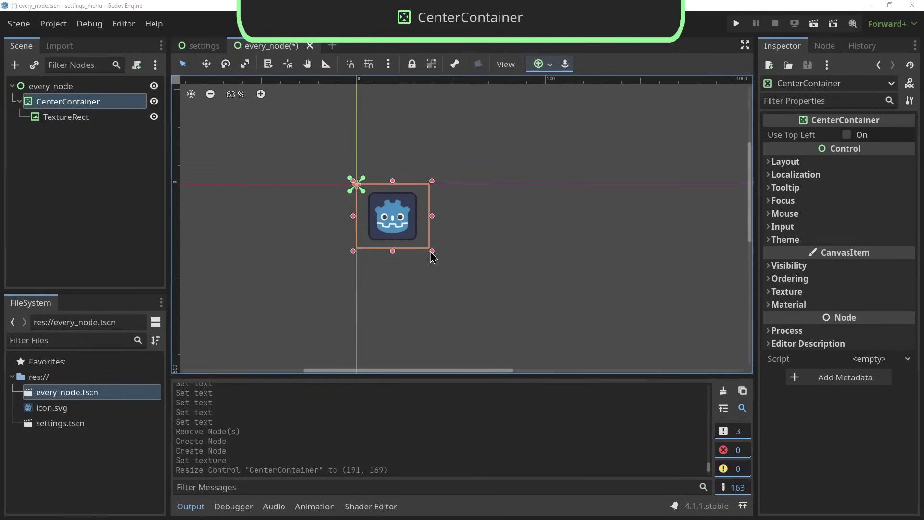
# Reshape the CenterContainer into a wide rectangle and widen the HFlowContainer so the buttons fit
pyautogui.moveTo(432, 251); pyautogui.dragTo(563, 325)
pyautogui.moveTo(563, 325); pyautogui.dragTo(398, 234, button='middle')
pyautogui.scroll(-1, 398, 235)
pyautogui.moveTo(385, 257); pyautogui.dragTo(565, 243)
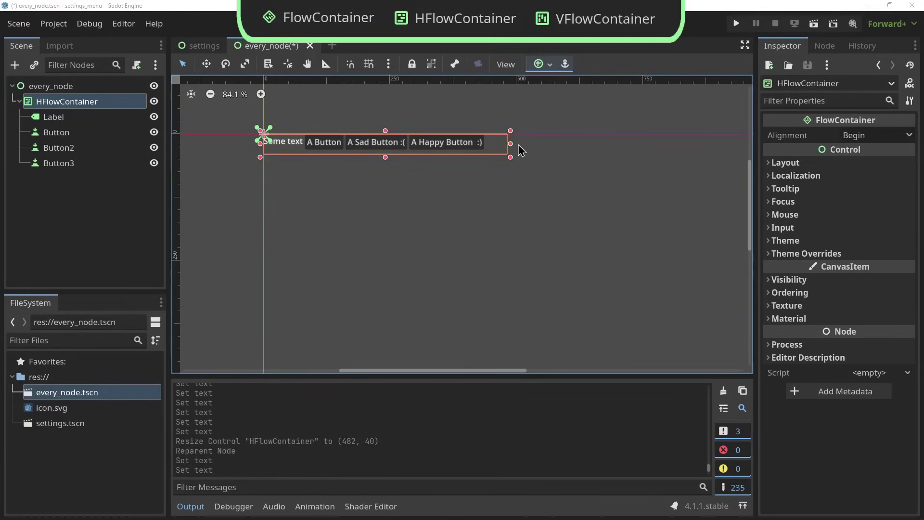
pyautogui.moveTo(510, 144); pyautogui.dragTo(378, 301)
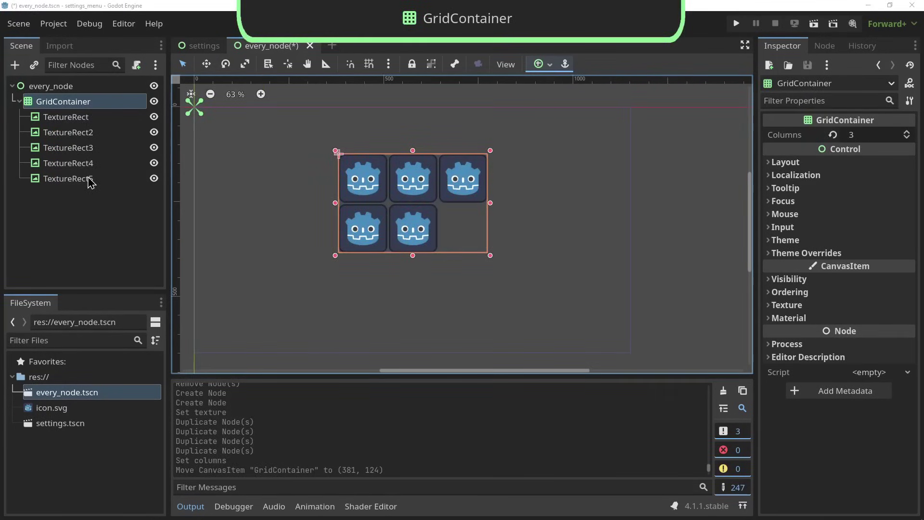
# Duplicate TextureRect5 twice and set the GridContainer to 4 columns
pyautogui.click(89, 178)
pyautogui.hotkey('ctrl', 'd')
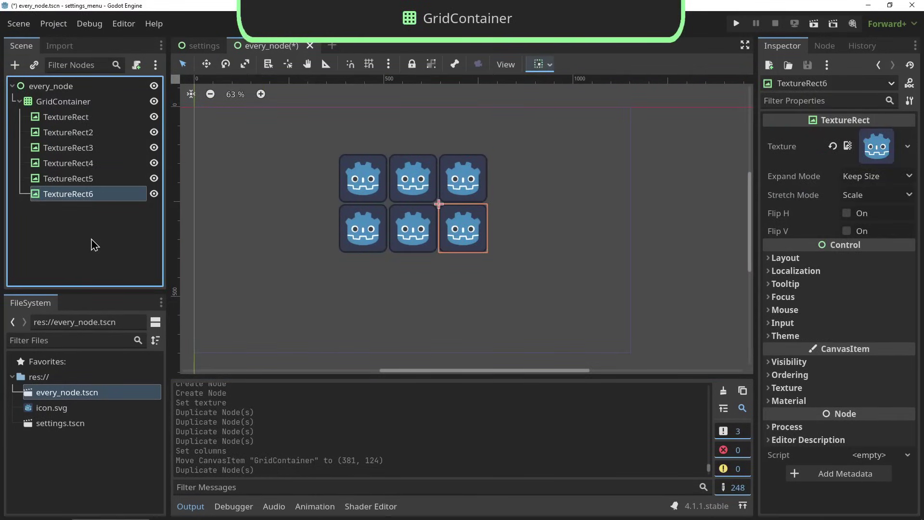
pyautogui.hotkey('ctrl', 'd')
pyautogui.hotkey('ctrl', 'd')
pyautogui.hotkey('ctrl', 'd')
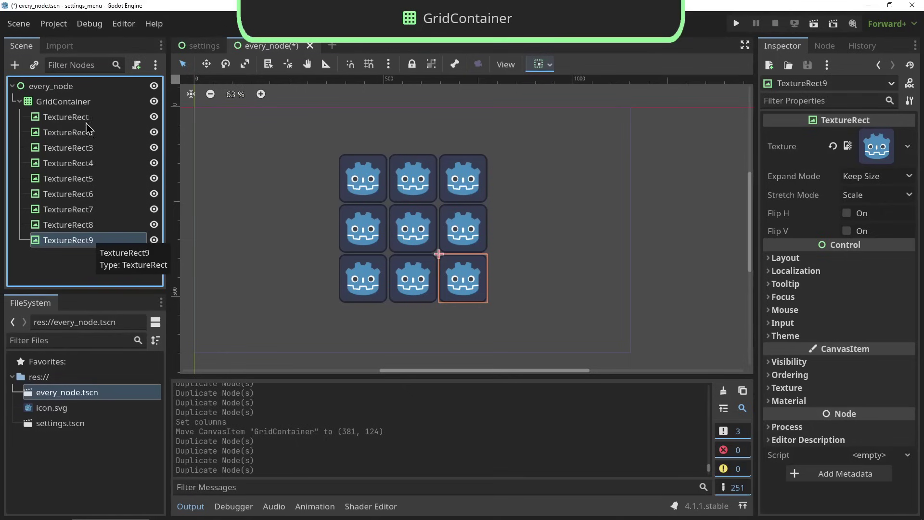
pyautogui.click(87, 103)
pyautogui.click(864, 135)
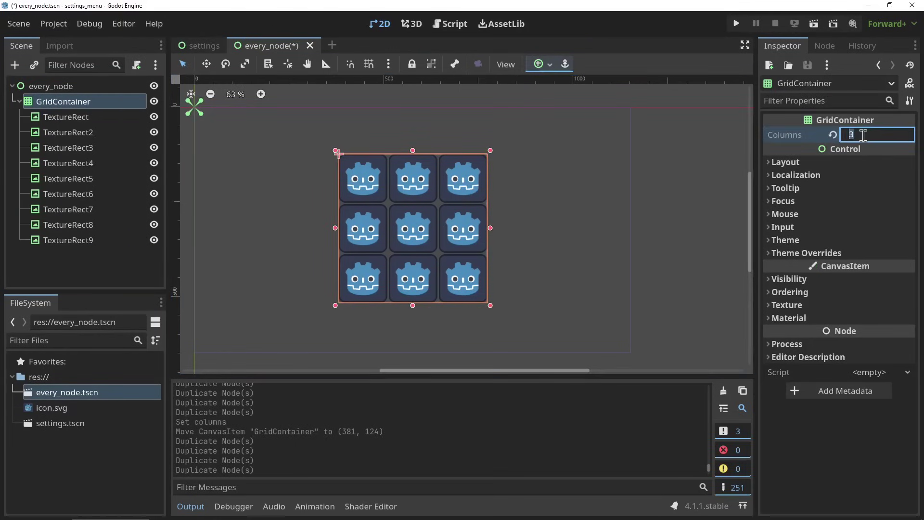
pyautogui.write('4')
pyautogui.press('Return')
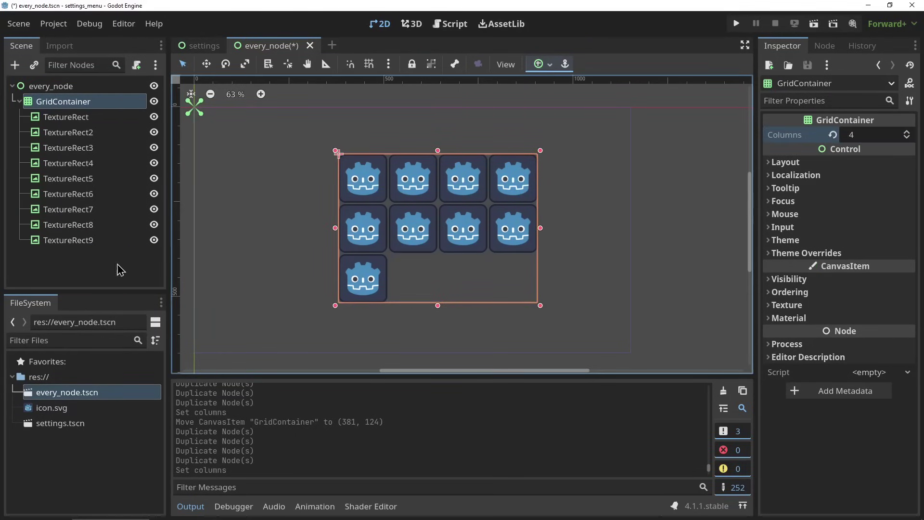
# Duplicate TextureRect9 to fill the grid to 16 icons, then select the GridContainer
pyautogui.click(99, 240)
pyautogui.hotkey('ctrl', 'd')
pyautogui.hotkey('ctrl', 'd')
pyautogui.hotkey('ctrl', 'd')
pyautogui.hotkey('ctrl', 'd')
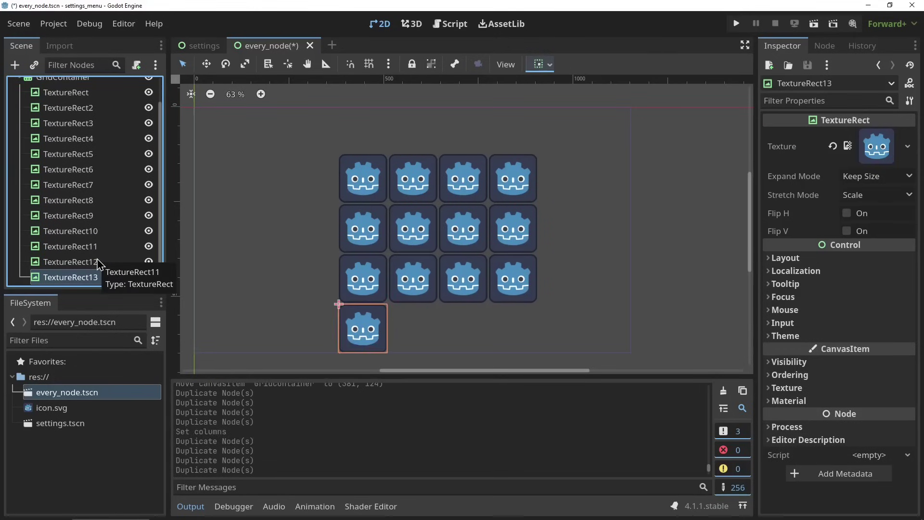
pyautogui.hotkey('ctrl', 'd')
pyautogui.hotkey('ctrl', 'd')
pyautogui.hotkey('ctrl', 'd')
pyautogui.scroll(3, 110, 140)
pyautogui.click(82, 102)
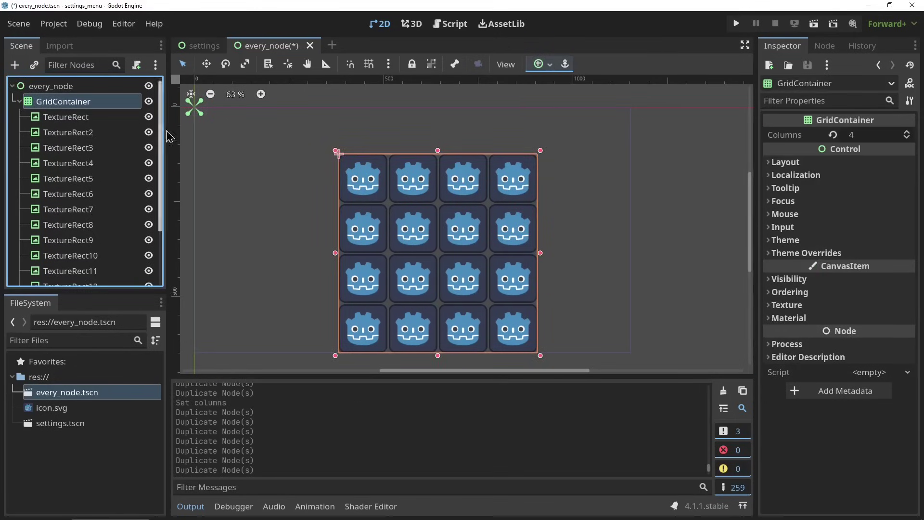
# Select the every_node root and undo an accidental move of the grid
pyautogui.click(311, 241)
pyautogui.moveTo(311, 241); pyautogui.dragTo(303, 237)
pyautogui.hotkey('ctrl', 'z')
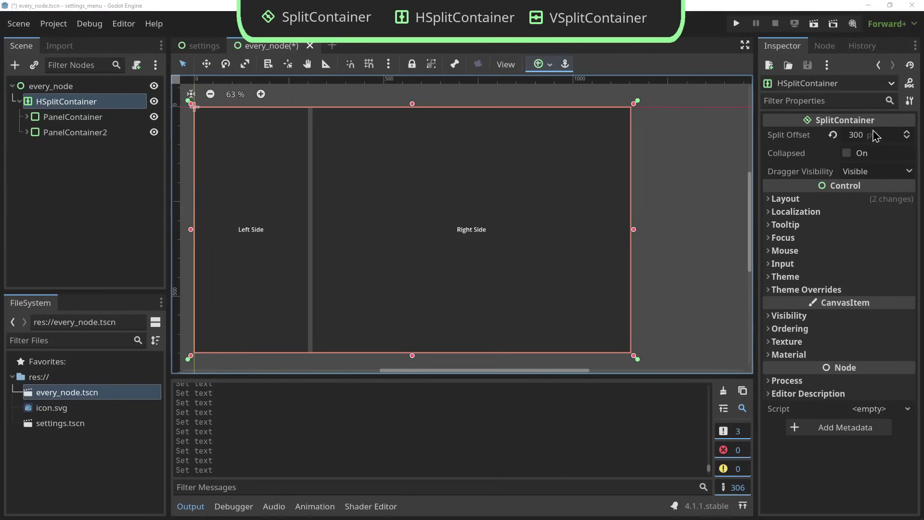
# Raise the split offset to 820, run the scene and drag the divider
pyautogui.moveTo(876, 136); pyautogui.dragTo(810, 75)
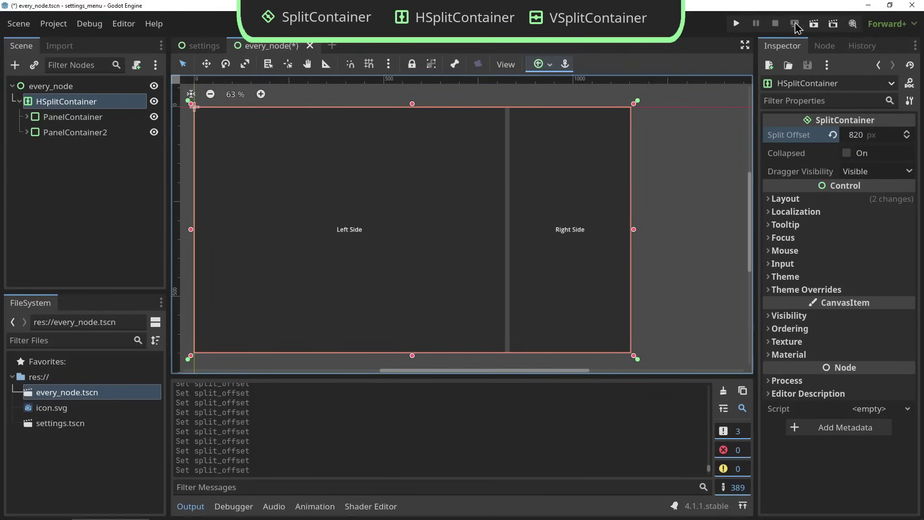
pyautogui.click(815, 25)
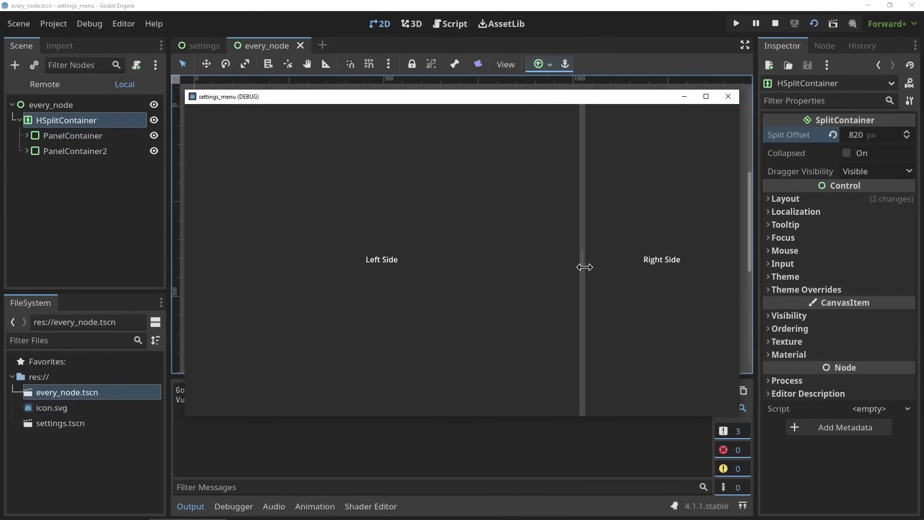
pyautogui.moveTo(585, 267); pyautogui.dragTo(573, 308)
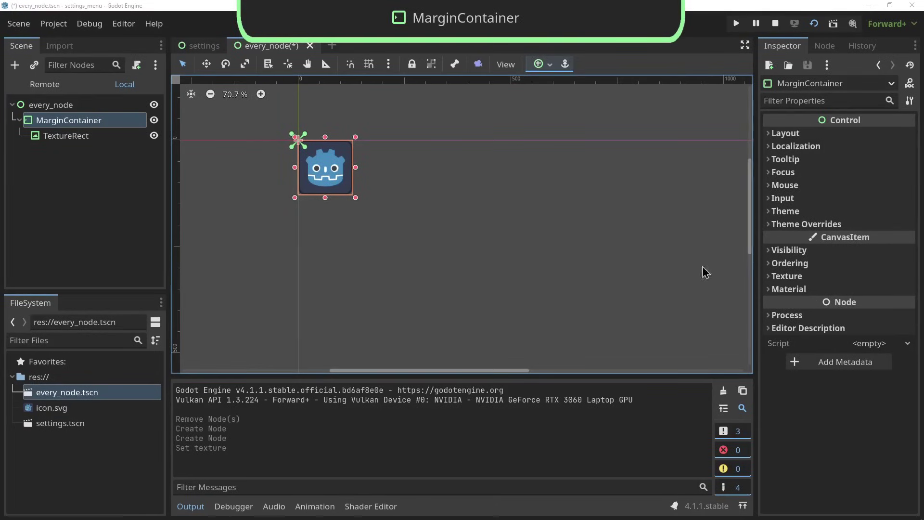
# Set all four MarginContainer theme margins (left, top, right, bottom) to 20
pyautogui.click(796, 224)
pyautogui.click(784, 238)
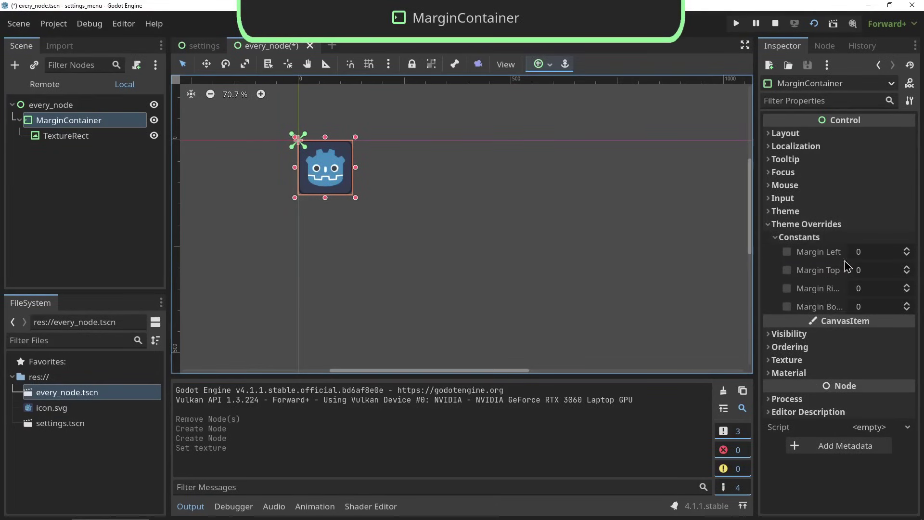
pyautogui.click(869, 252)
pyautogui.write('20')
pyautogui.press('Tab')
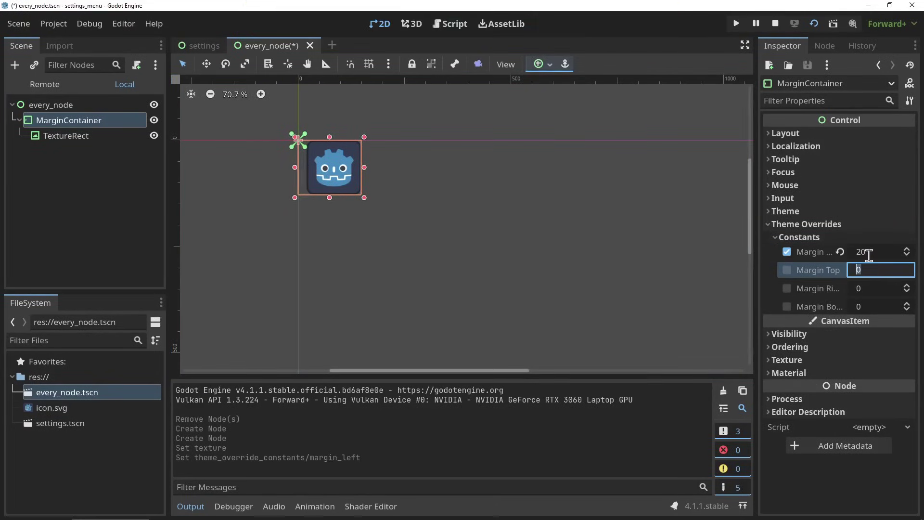
pyautogui.write('20')
pyautogui.press('Tab')
pyautogui.write('20')
pyautogui.press('Tab')
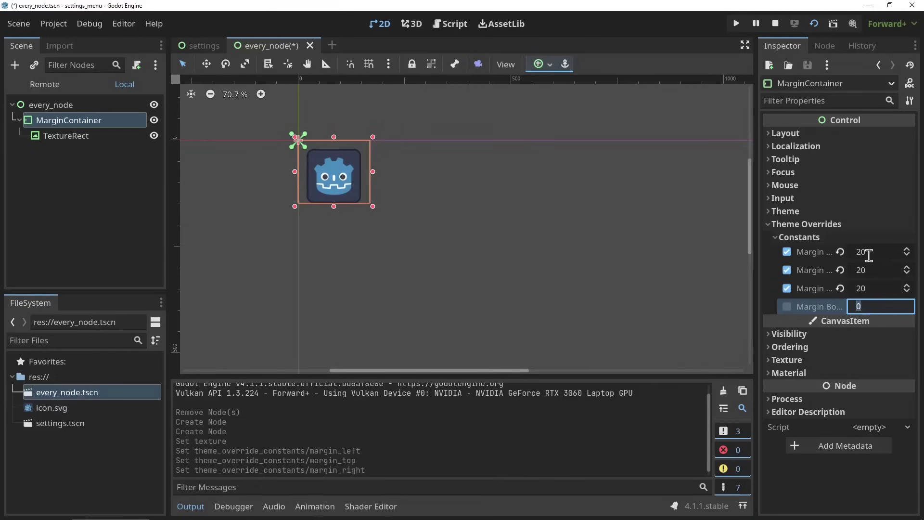
pyautogui.write('20')
pyautogui.press('Tab')
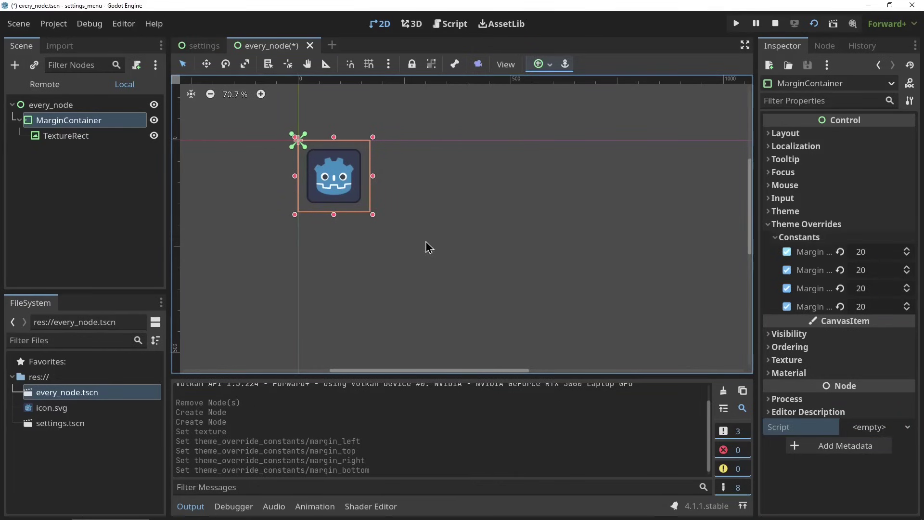
# Change the MarginContainer's left margin to 100
pyautogui.click(878, 252)
pyautogui.write('100')
pyautogui.press('Return')
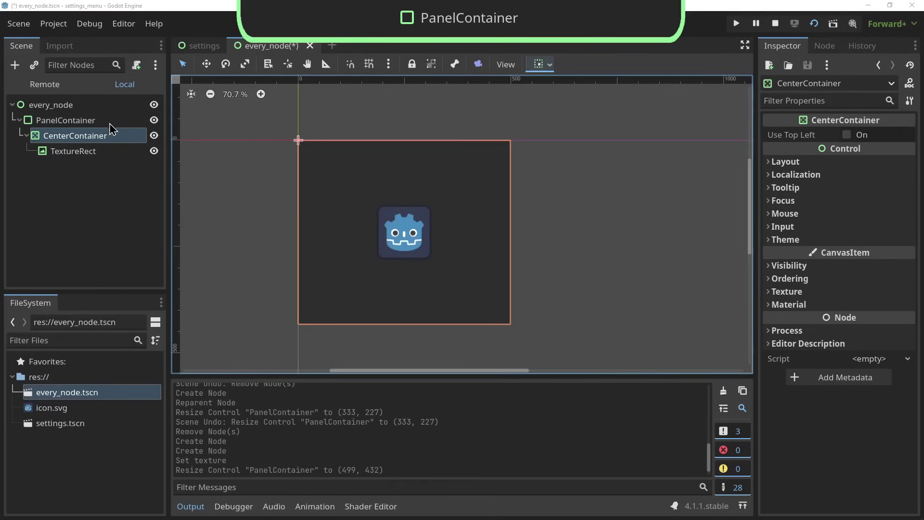
# Enlarge the PanelContainer to about 720×473 and select the root every_node node
pyautogui.click(111, 123)
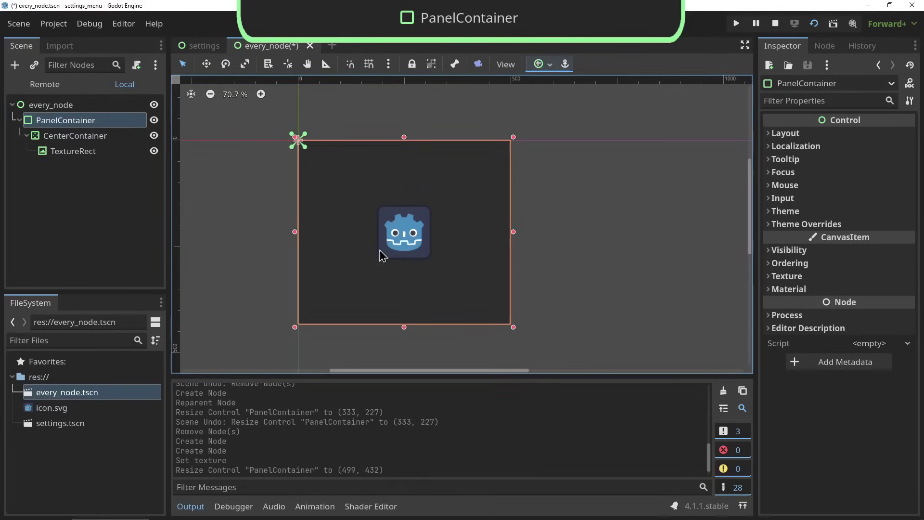
pyautogui.moveTo(514, 328); pyautogui.dragTo(605, 342)
pyautogui.click(589, 336)
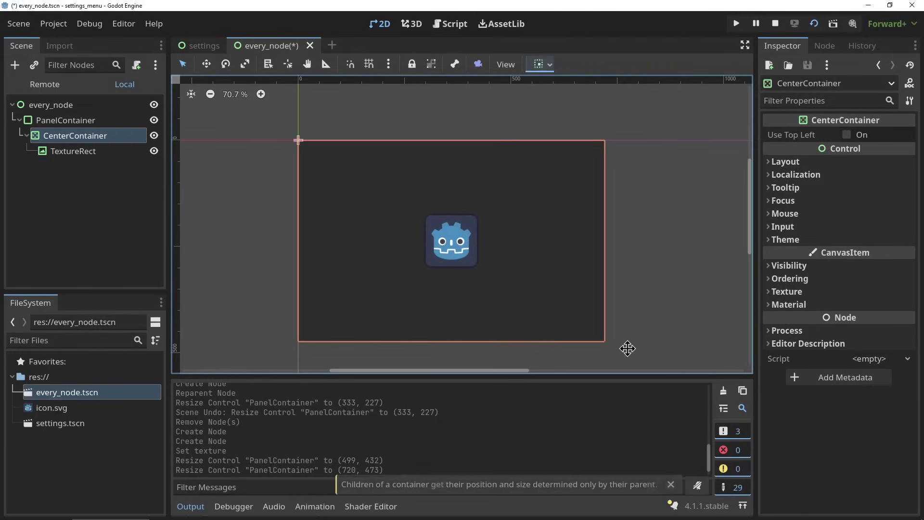
pyautogui.click(640, 350)
pyautogui.scroll(-4, 640, 351)
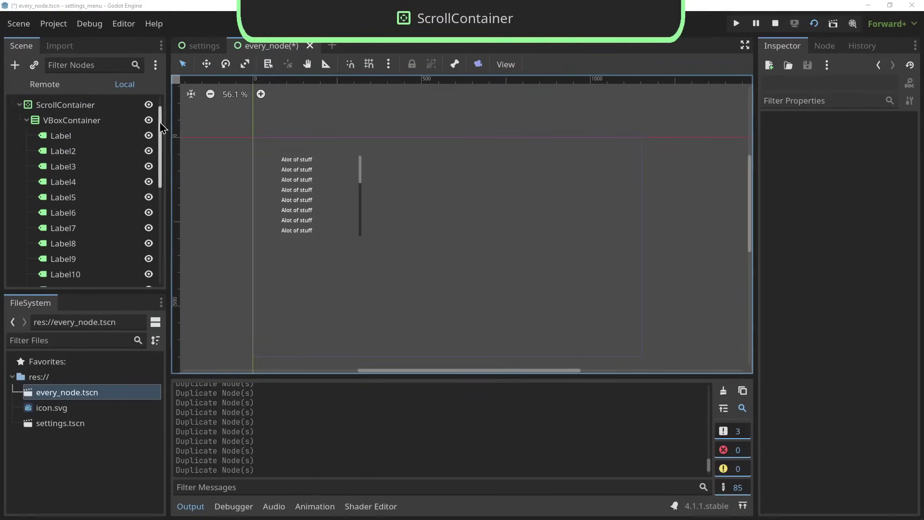
# Run the scene, scroll the 'Alot of stuff' labels, close the game and select the VBoxContainer
pyautogui.moveTo(161, 135); pyautogui.dragTo(164, 216)
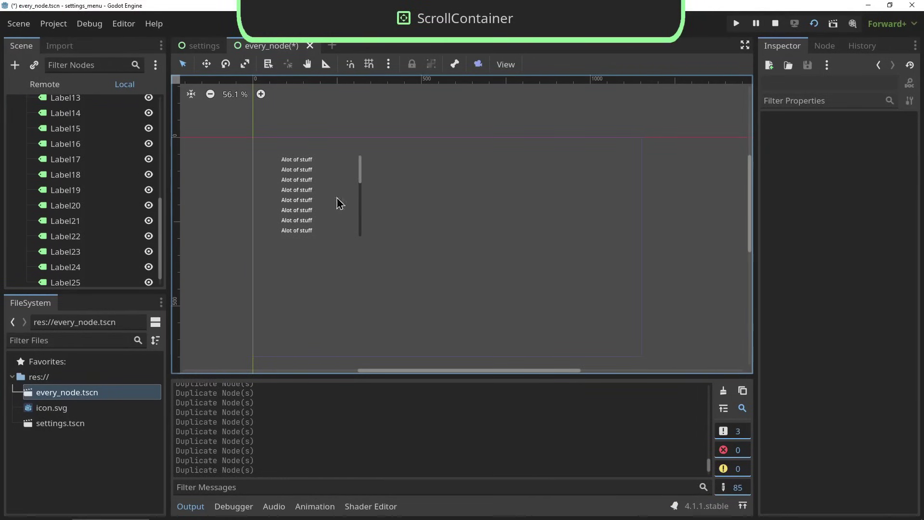
pyautogui.click(813, 23)
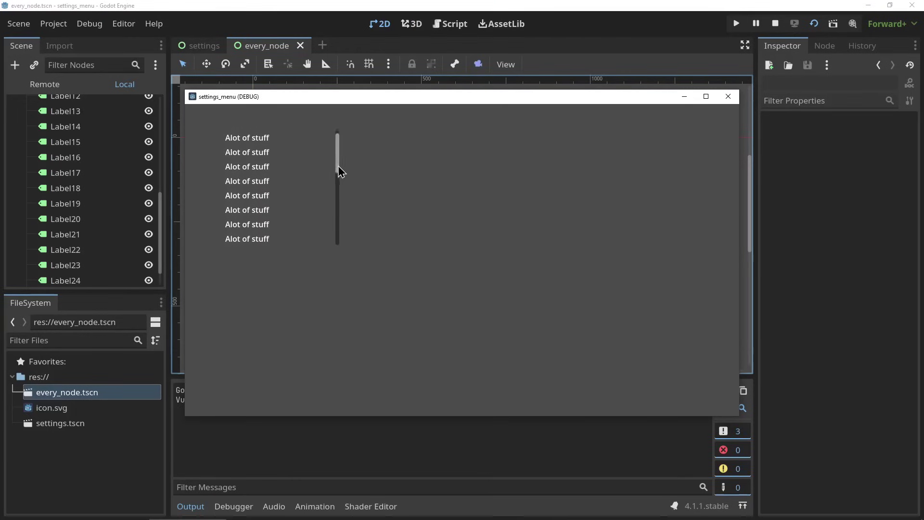
pyautogui.moveTo(339, 171); pyautogui.dragTo(339, 150)
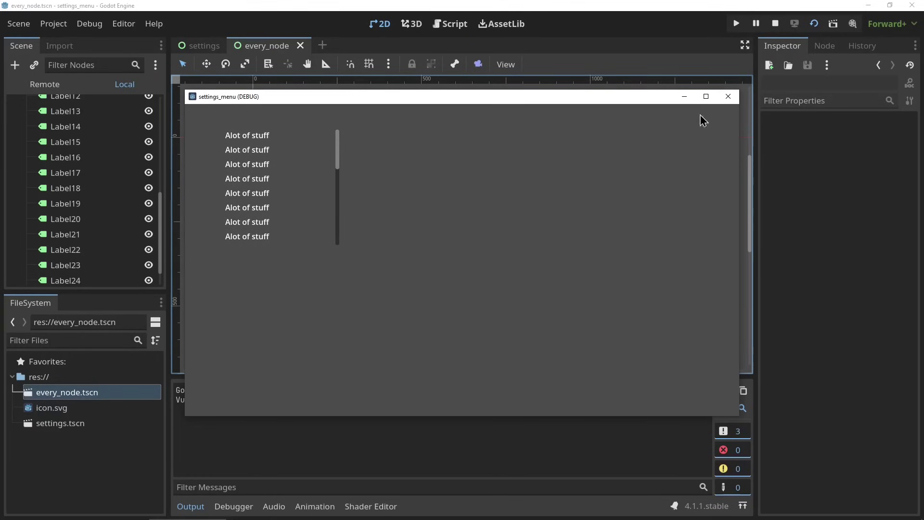
pyautogui.click(728, 98)
pyautogui.scroll(6, 72, 183)
pyautogui.click(63, 117)
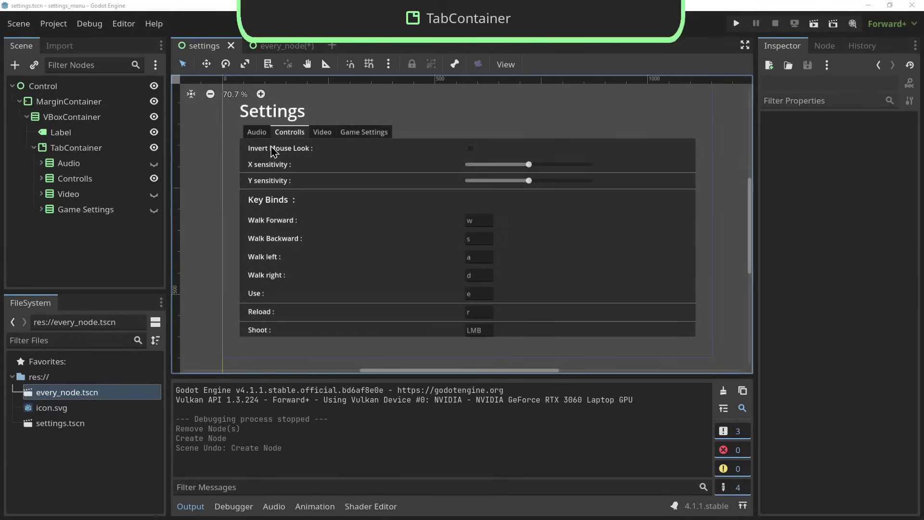
# Rename the Settings menu's Audio node to 'Audio Haha'
pyautogui.scroll(1, 276, 144)
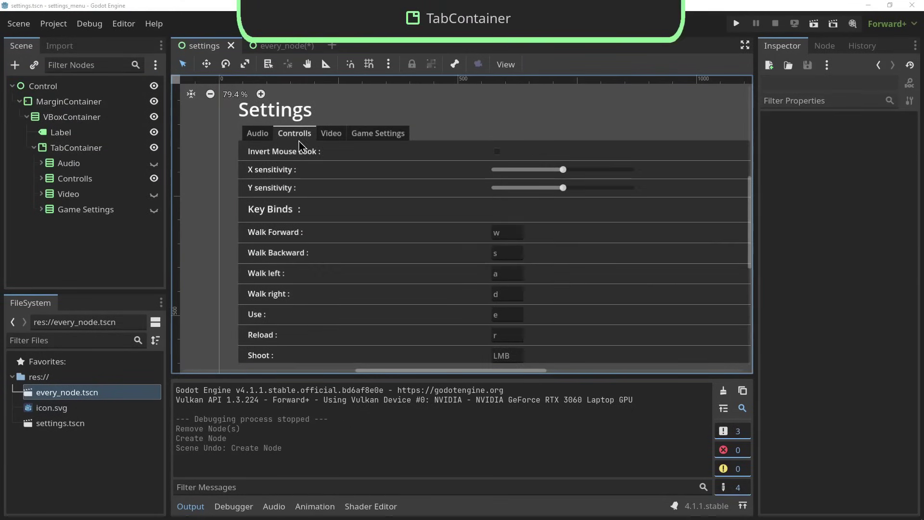
pyautogui.scroll(2, 274, 175)
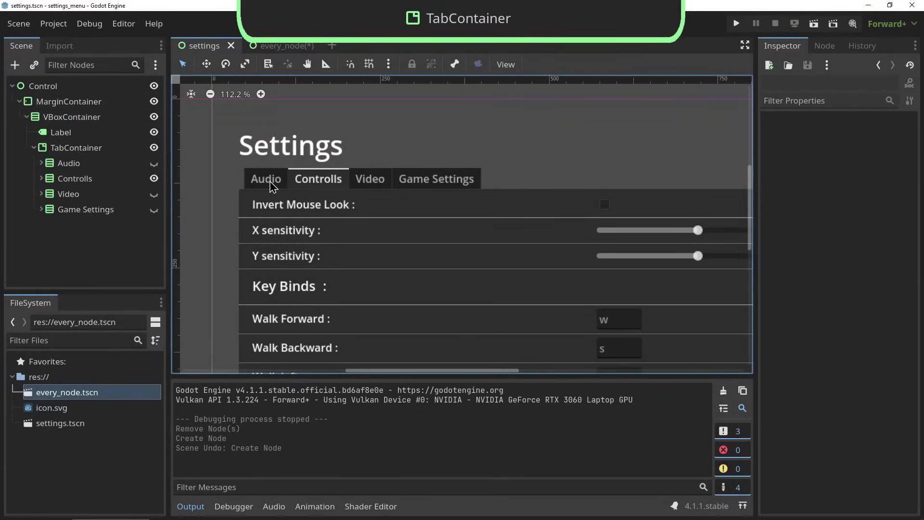
pyautogui.click(76, 165)
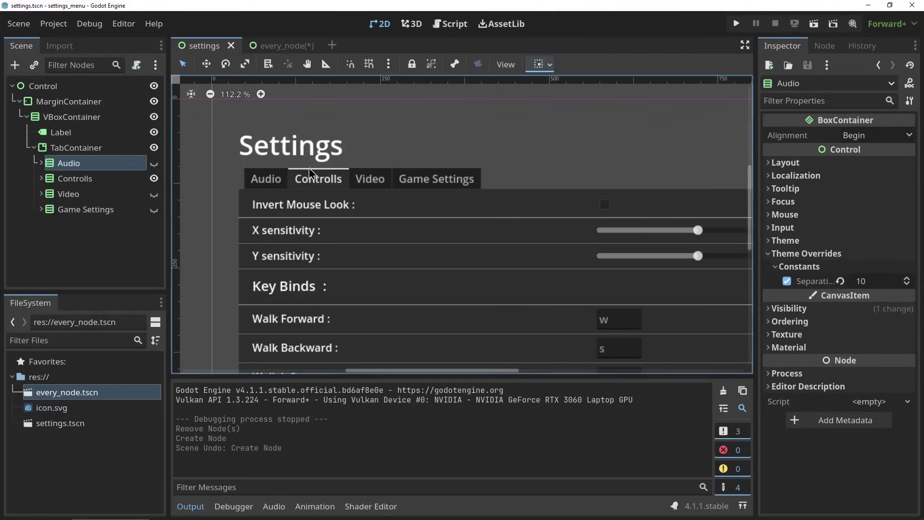
pyautogui.click(73, 165)
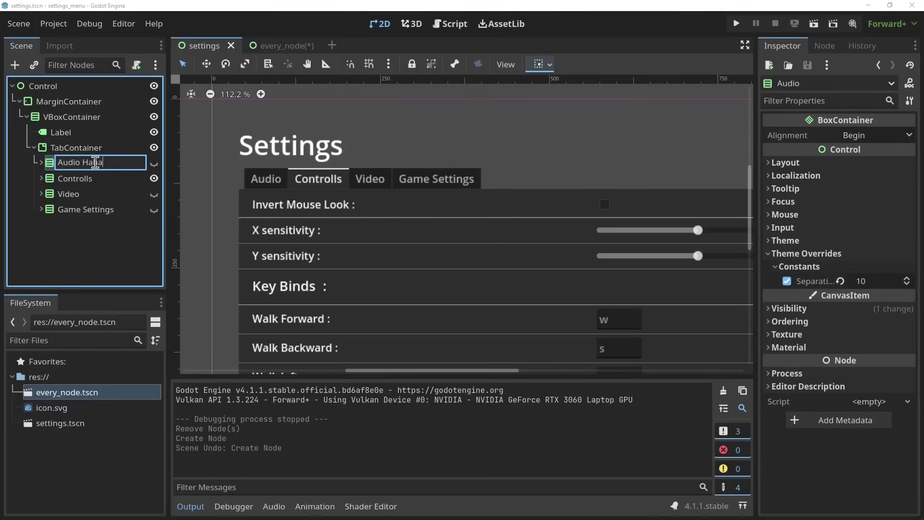
pyautogui.write('Haha')
pyautogui.press('Return')
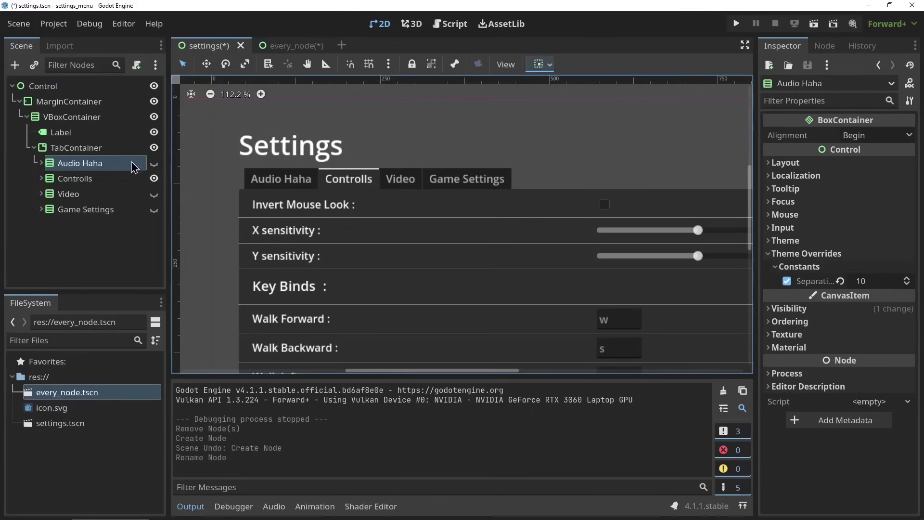
# Rename the node back to 'Audio' and recentre the view on the tab content
pyautogui.click(117, 168)
pyautogui.press('BackSpace')
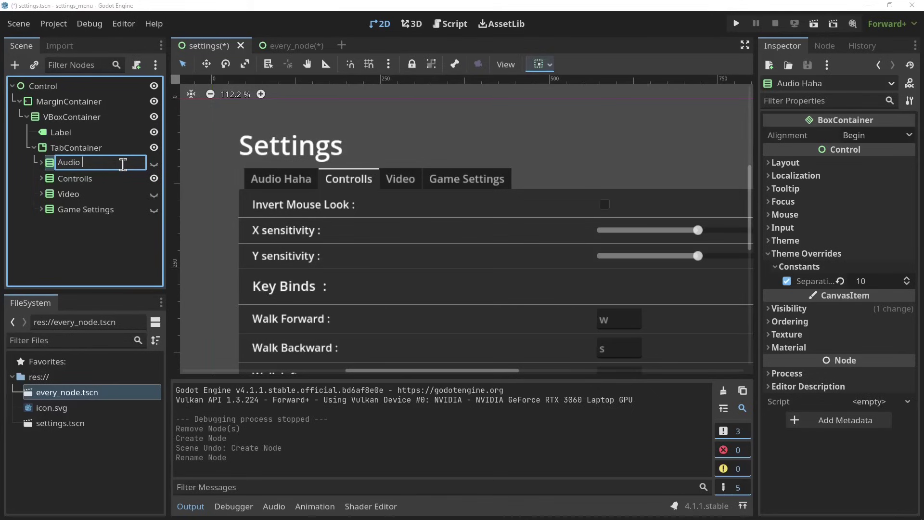
pyautogui.press('Return')
pyautogui.press('f')
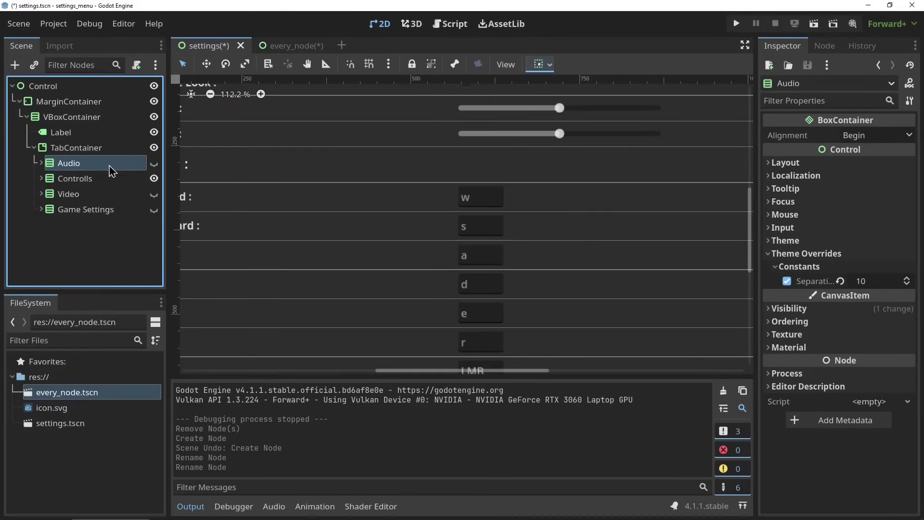
# Run the Settings menu and switch between Audio, Controlls, Video and Game Settings tabs
pyautogui.click(813, 28)
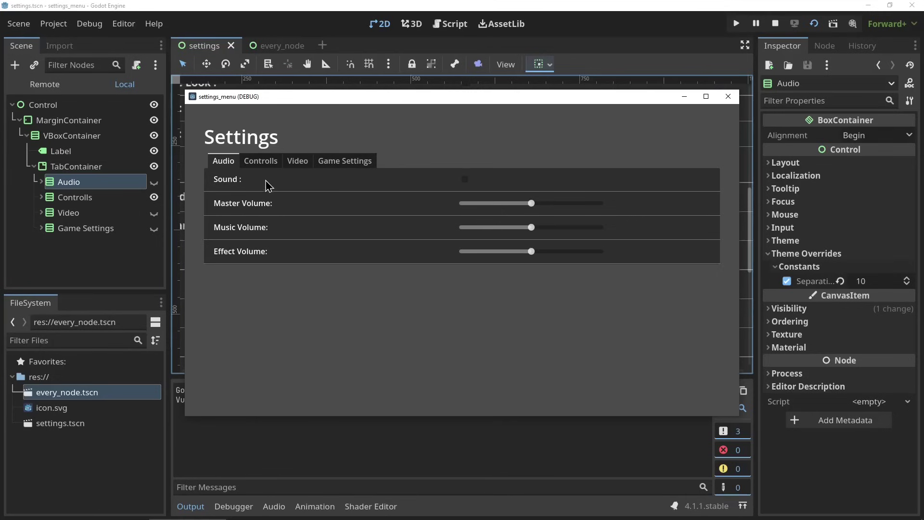
pyautogui.click(264, 161)
pyautogui.click(298, 161)
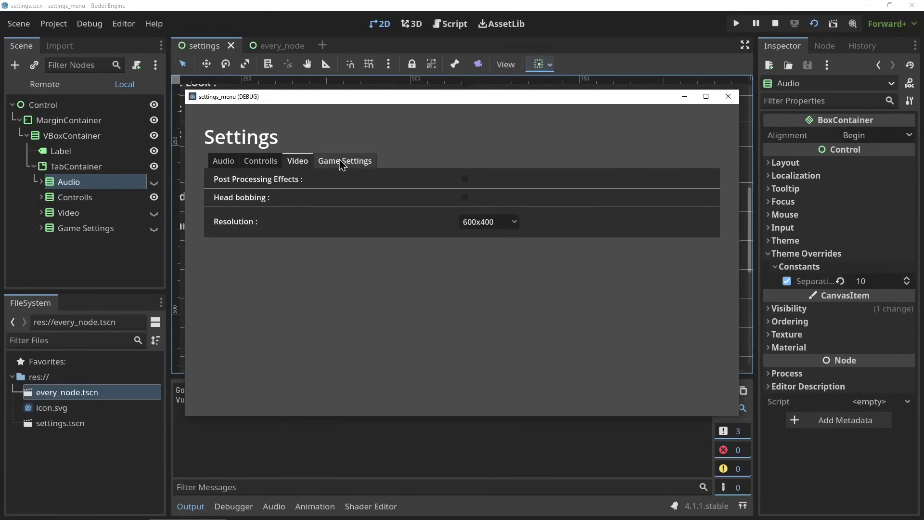
pyautogui.click(342, 160)
pyautogui.click(298, 162)
pyautogui.click(261, 161)
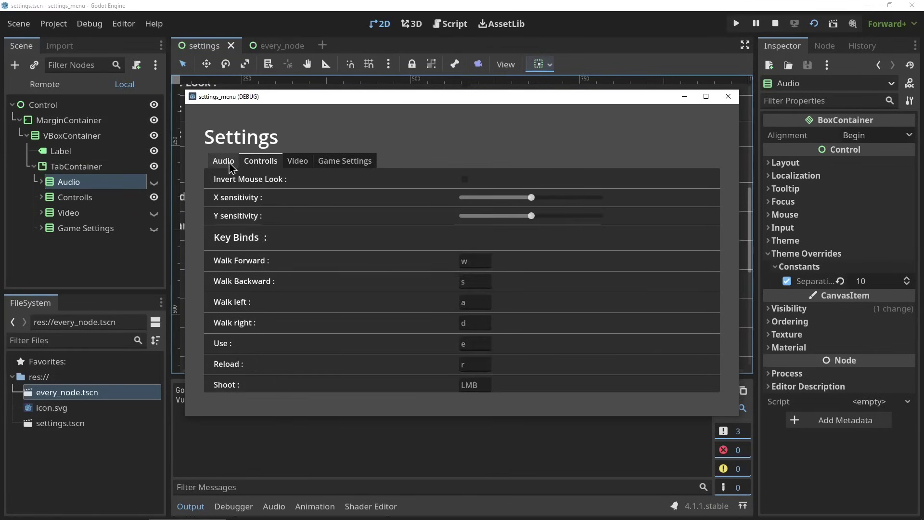
pyautogui.click(224, 160)
pyautogui.click(261, 160)
pyautogui.click(298, 162)
pyautogui.click(337, 162)
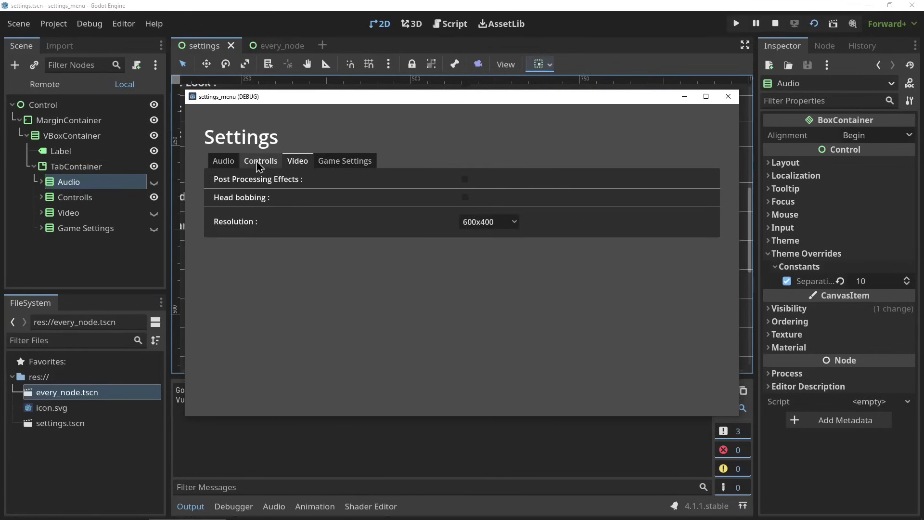
pyautogui.click(261, 161)
pyautogui.click(223, 162)
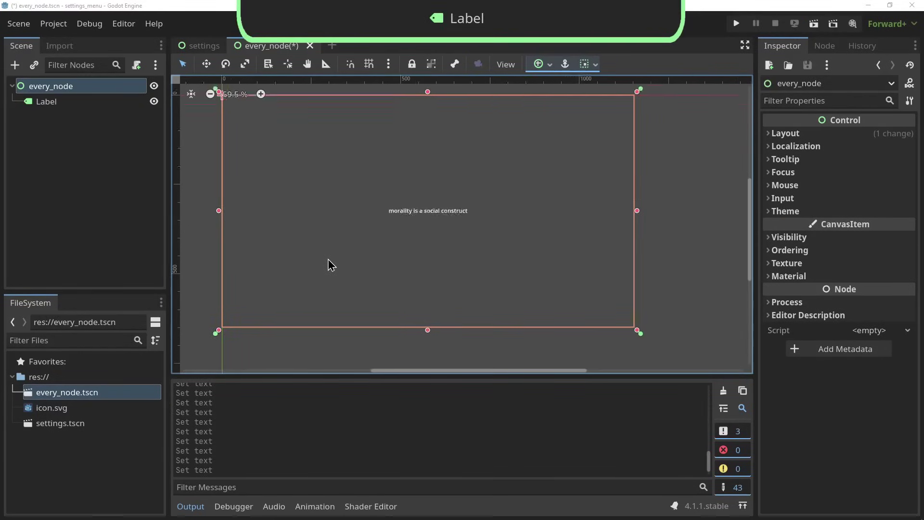
# Select the Label node and correct the mistyped [/u] closing tag in the BBCode text
pyautogui.scroll(4, 380, 253)
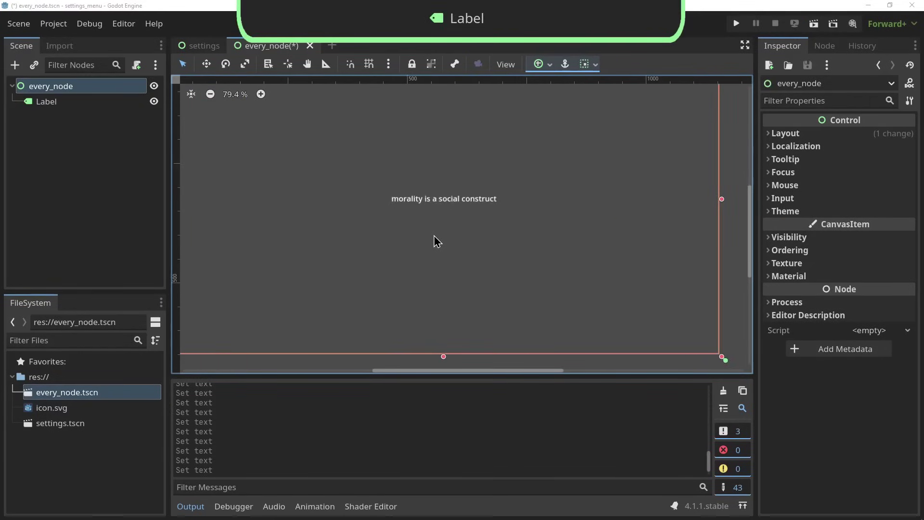
pyautogui.scroll(1, 438, 237)
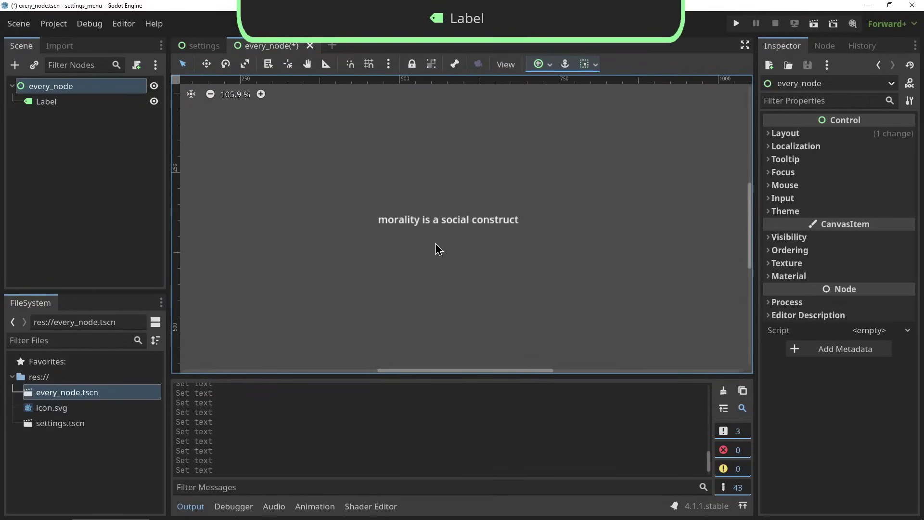
pyautogui.click(93, 101)
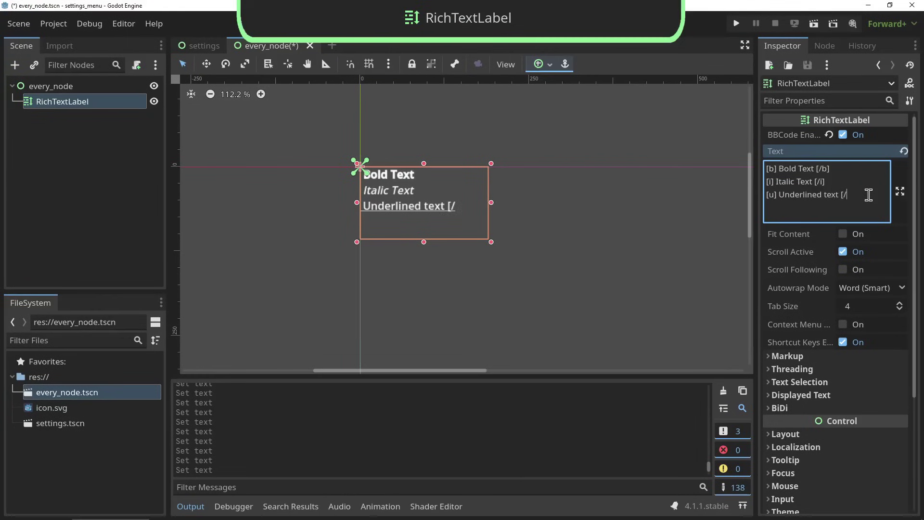
pyautogui.press('BackSpace')
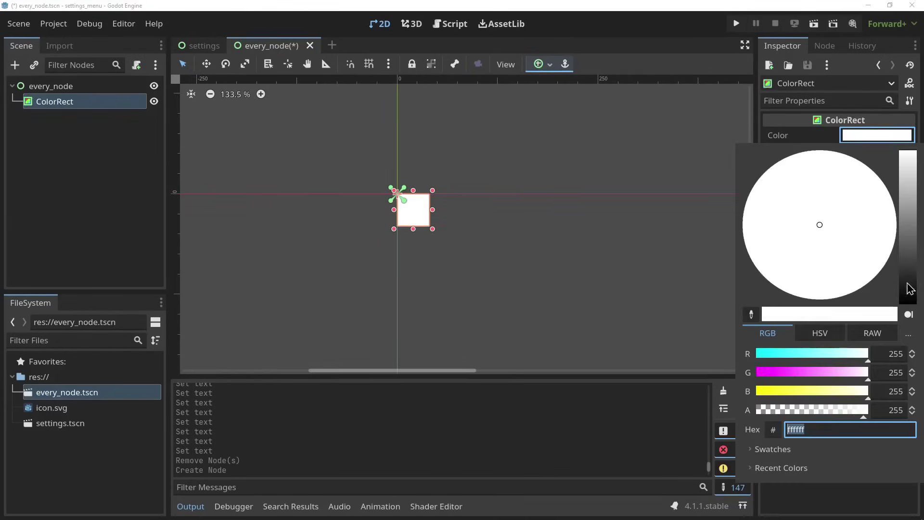
# Switch the colour picker to HSV Rectangle and change the ColorRect from red to blue
pyautogui.click(908, 314)
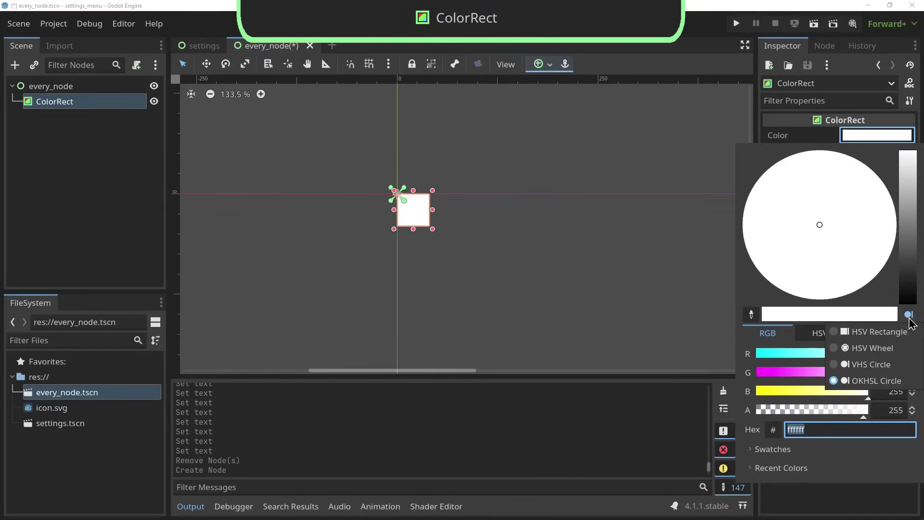
pyautogui.click(878, 326)
pyautogui.moveTo(873, 192); pyautogui.dragTo(902, 226)
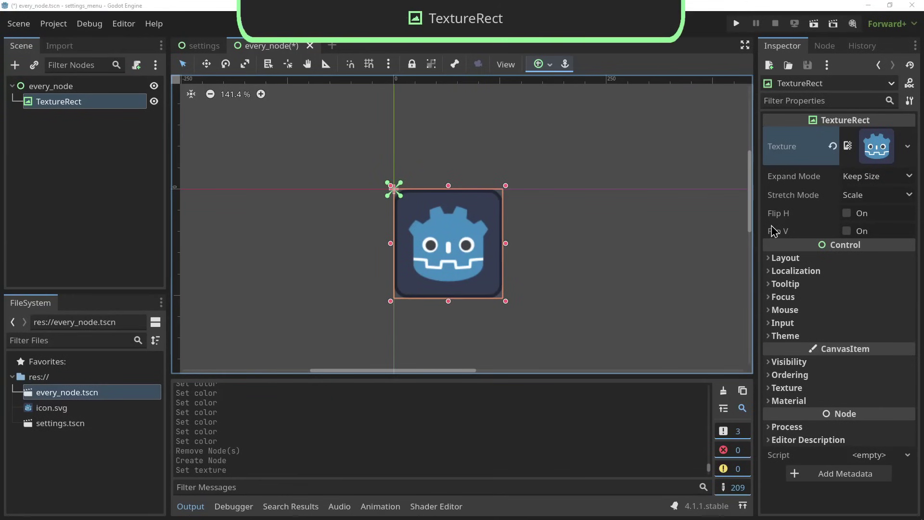
# Set the TextureRect's texture to icon.svg, the Godot icon
pyautogui.click(832, 146)
pyautogui.click(866, 146)
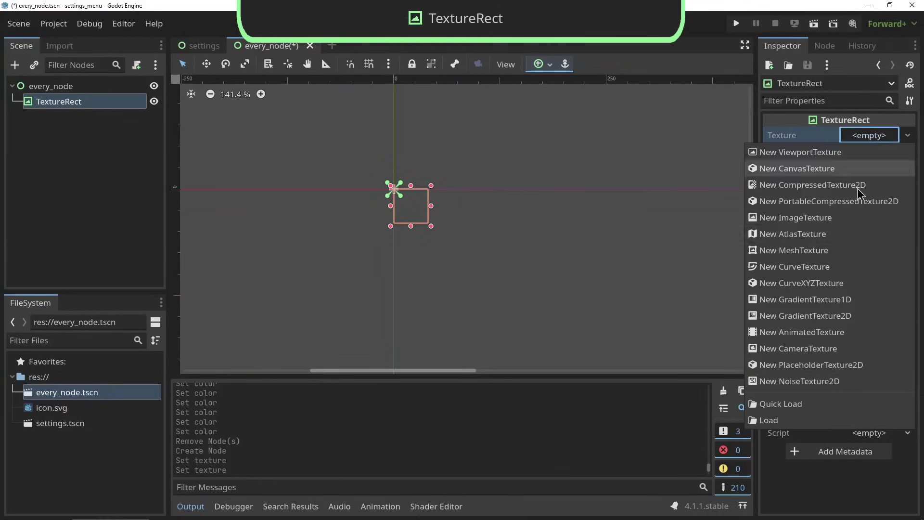
pyautogui.click(760, 406)
pyautogui.press('Return')
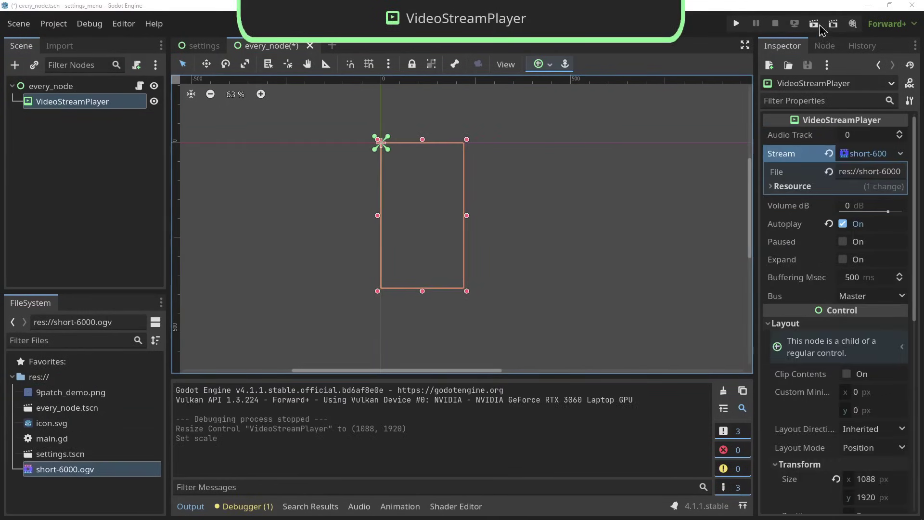
# Play the video scene, then toggle the HSeparator between Above and Below on and off
pyautogui.click(820, 27)
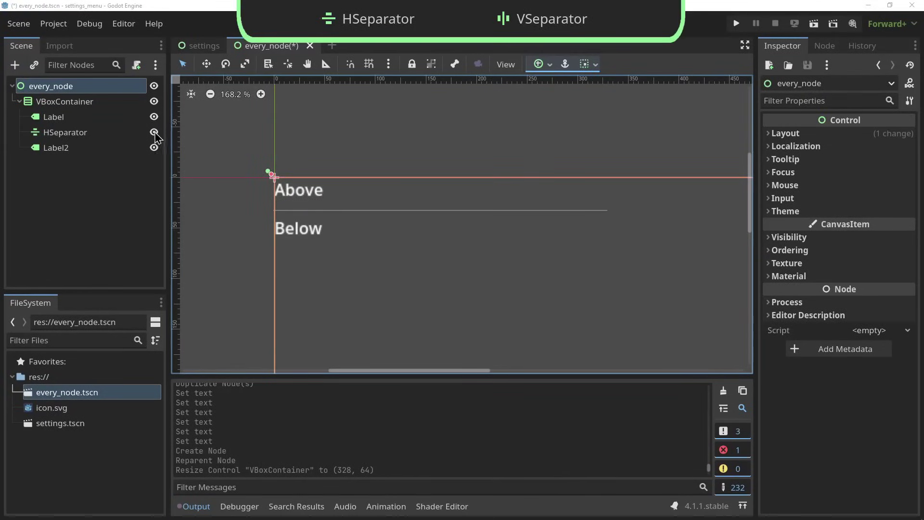
pyautogui.click(154, 132)
pyautogui.click(154, 133)
pyautogui.click(154, 133)
pyautogui.doubleClick(154, 133)
pyautogui.click(154, 133)
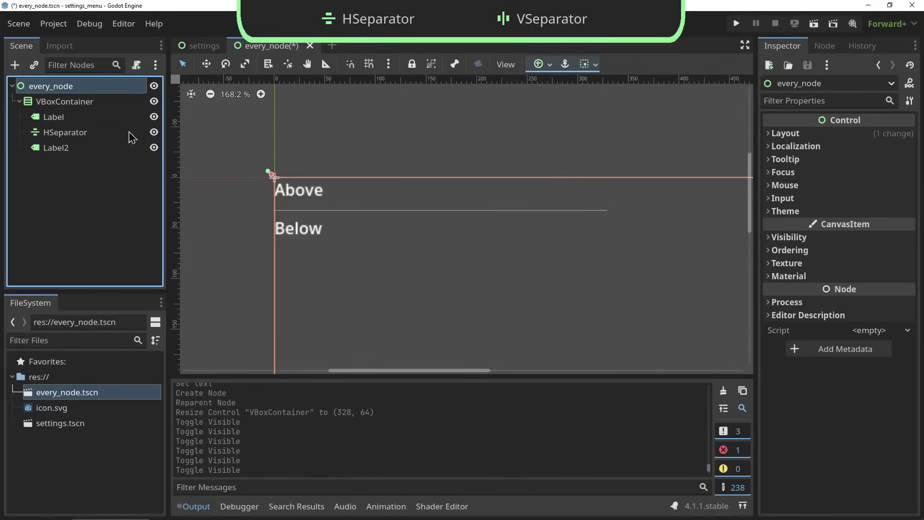
# Select the HSeparator, hide and show it once more, then deselect it
pyautogui.click(67, 138)
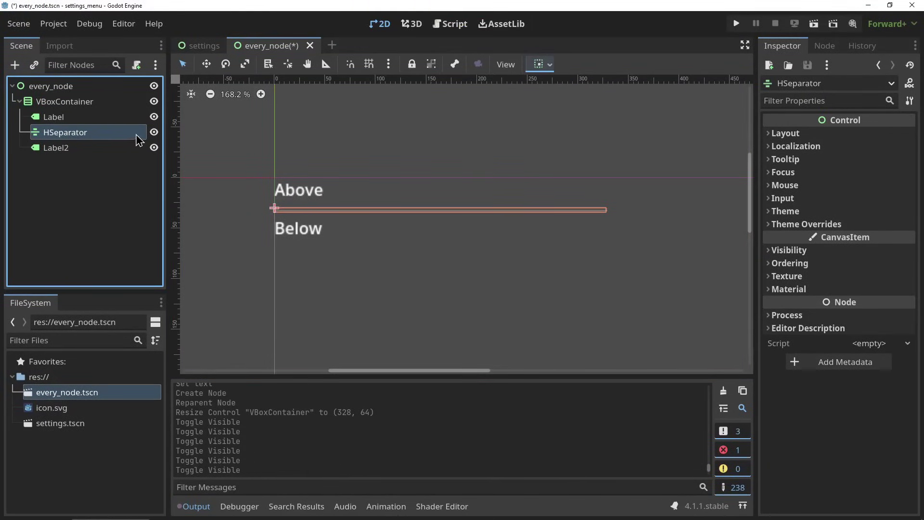
pyautogui.click(154, 132)
pyautogui.click(154, 132)
pyautogui.click(223, 166)
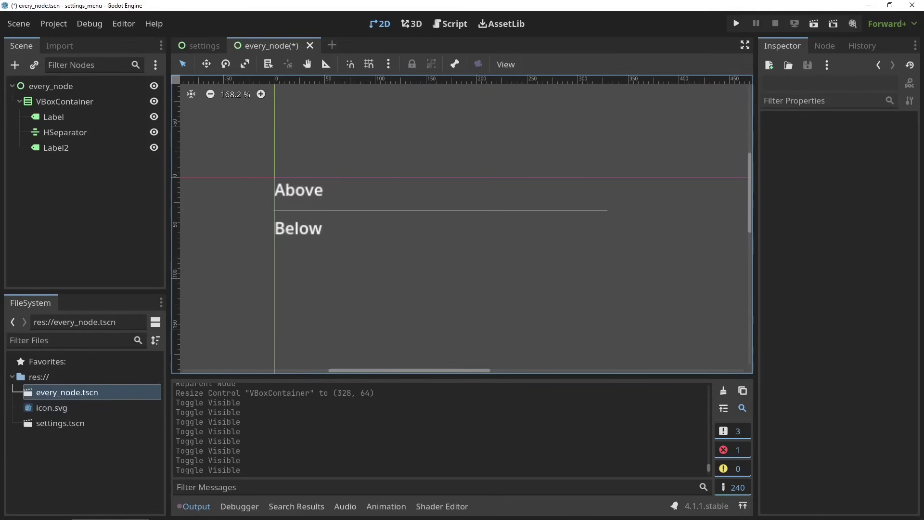
# Resize the Panel to about 249 by 151 by dragging its corner
pyautogui.moveTo(317, 221); pyautogui.dragTo(526, 331)
pyautogui.click(564, 332)
pyautogui.click(477, 307)
pyautogui.scroll(-5, 474, 306)
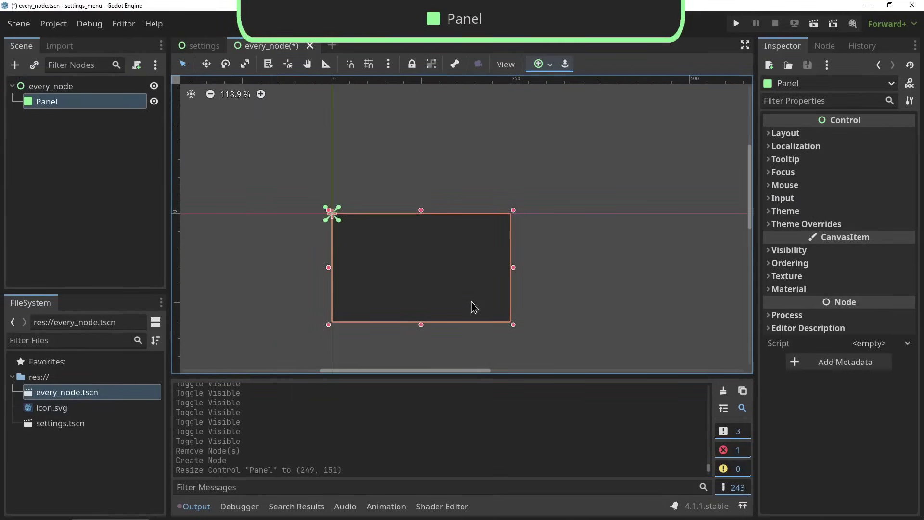
# Move the Panel down and to the right on the canvas
pyautogui.moveTo(433, 292); pyautogui.dragTo(511, 330)
pyautogui.click(397, 303)
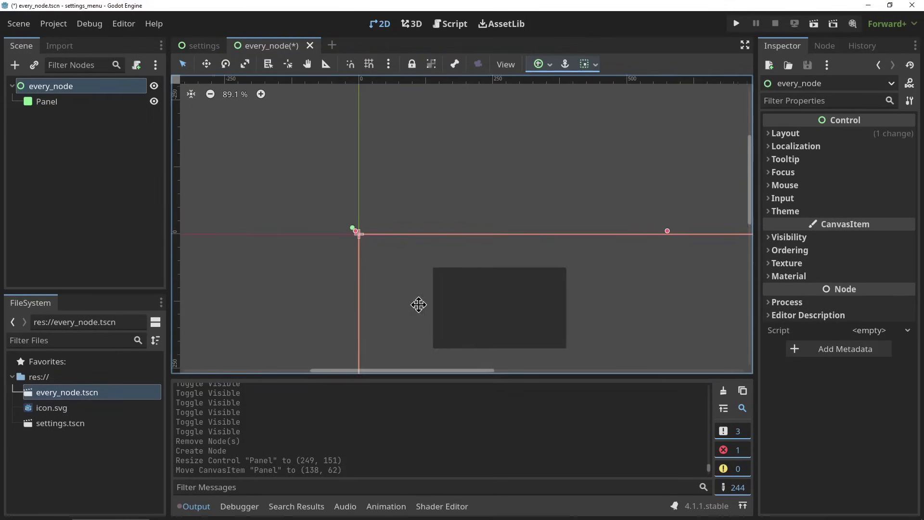
pyautogui.scroll(-1, 413, 303)
pyautogui.moveTo(472, 319); pyautogui.dragTo(373, 270, button='middle')
pyautogui.moveTo(404, 274); pyautogui.dragTo(469, 300)
pyautogui.click(461, 318)
pyautogui.scroll(4, 484, 323)
pyautogui.moveTo(484, 324); pyautogui.dragTo(419, 288, button='middle')
pyautogui.scroll(2, 419, 289)
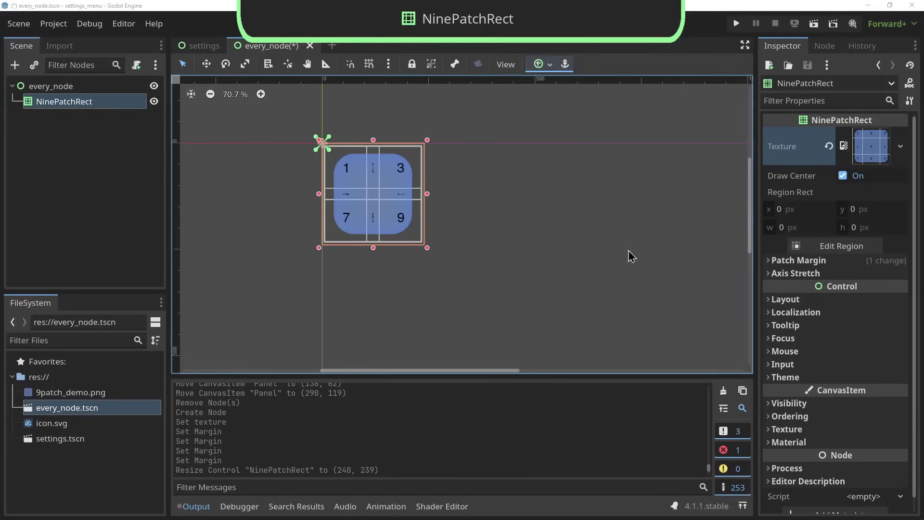
# Open and close the NinePatchRect's region editor, then stretch the NinePatchRect much larger
pyautogui.click(818, 246)
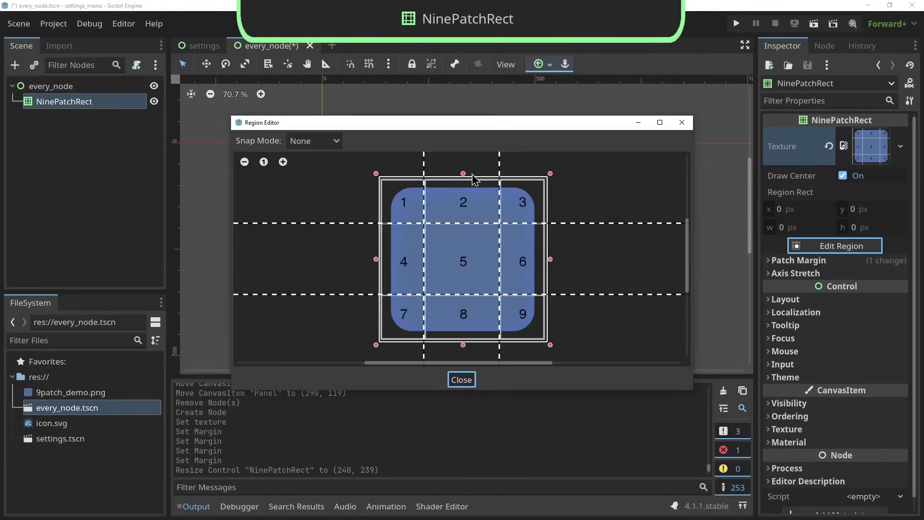
pyautogui.click(461, 379)
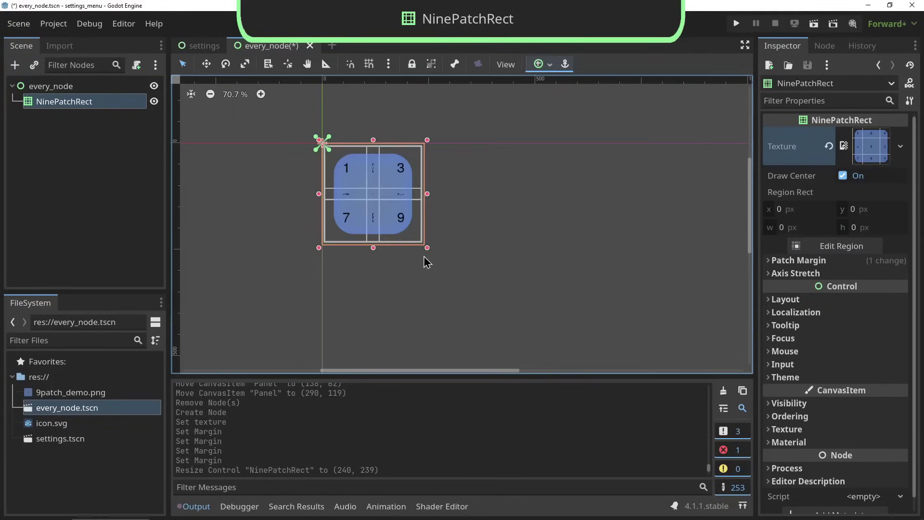
pyautogui.moveTo(427, 253); pyautogui.dragTo(392, 241)
pyautogui.scroll(-1, 697, 367)
pyautogui.scroll(-1, 692, 361)
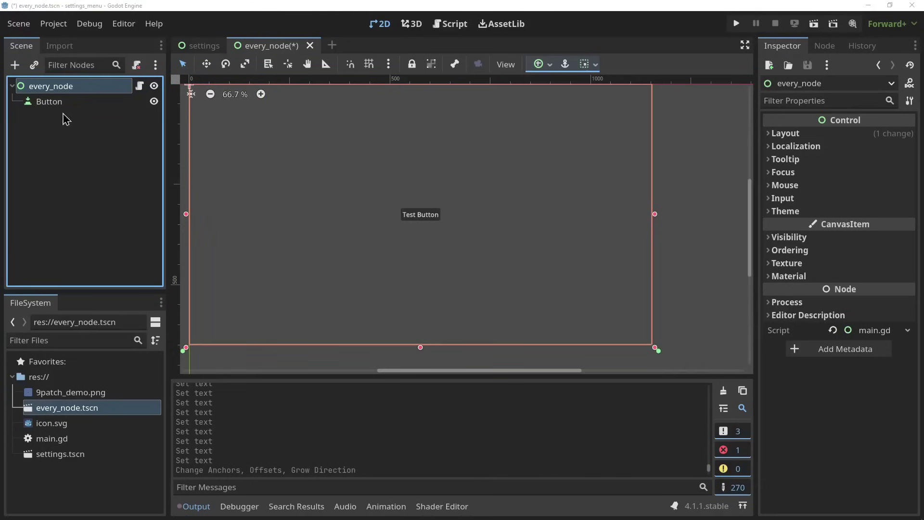
# Connect the Button's pressed signal to a new _on_button_pressed handler
pyautogui.click(62, 106)
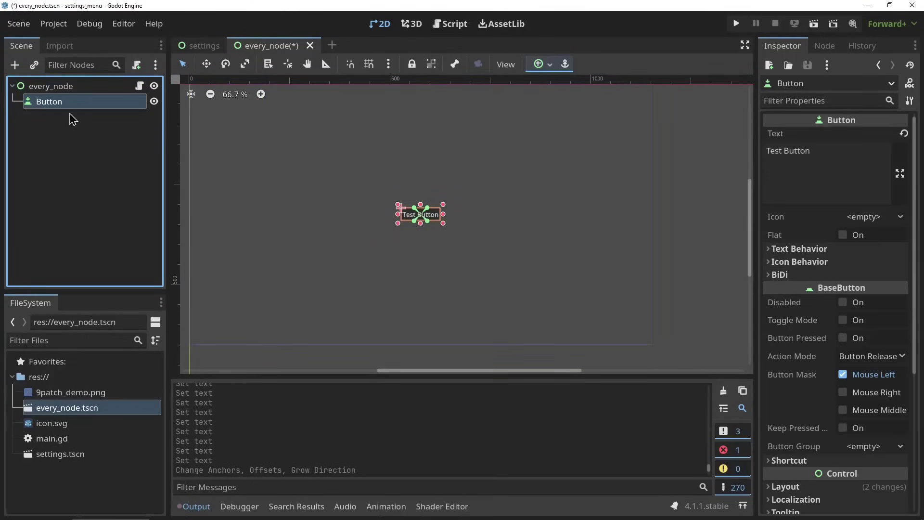
pyautogui.click(824, 45)
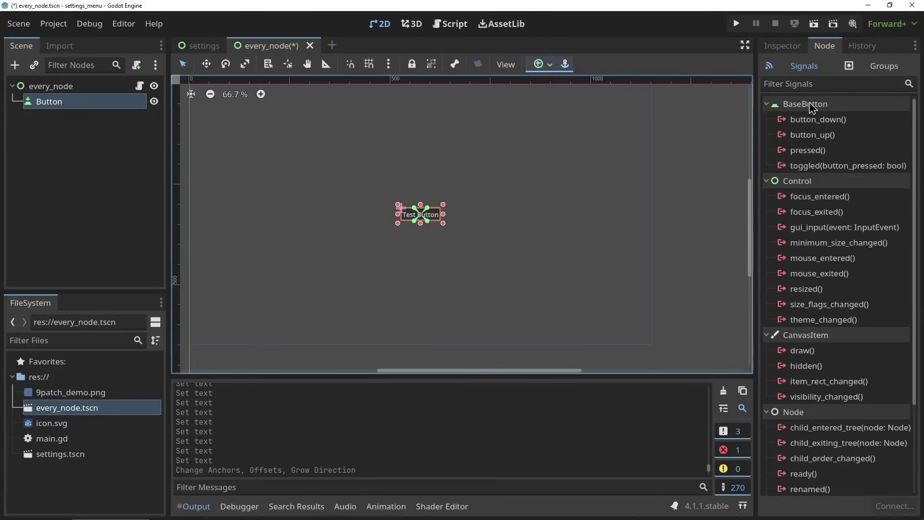
pyautogui.doubleClick(789, 151)
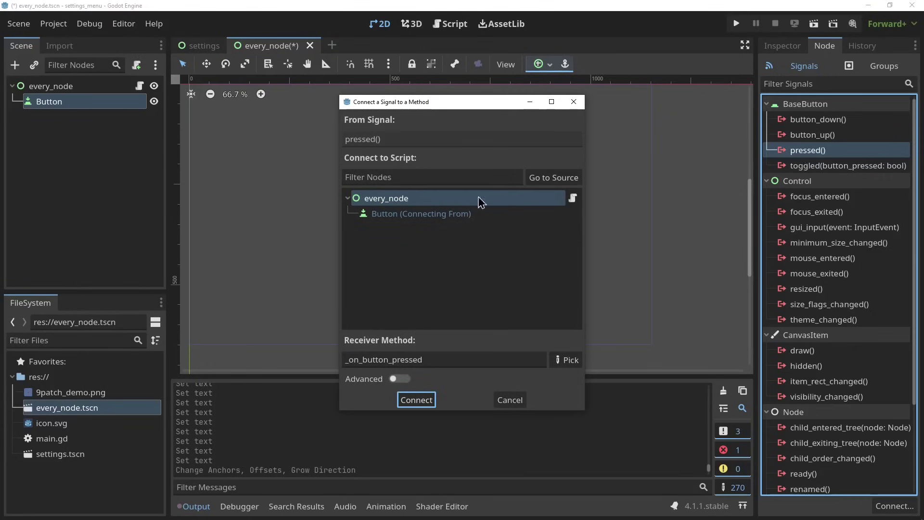
pyautogui.click(417, 400)
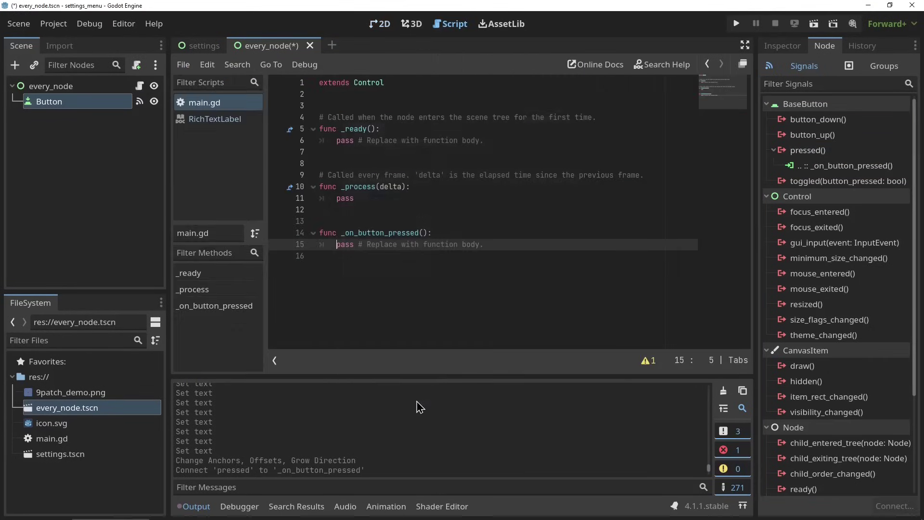
# Make the handler print "Button Pressed", save, run with F6 and click the Test Button
pyautogui.hotkey('shift', 'End')
pyautogui.write('print("')
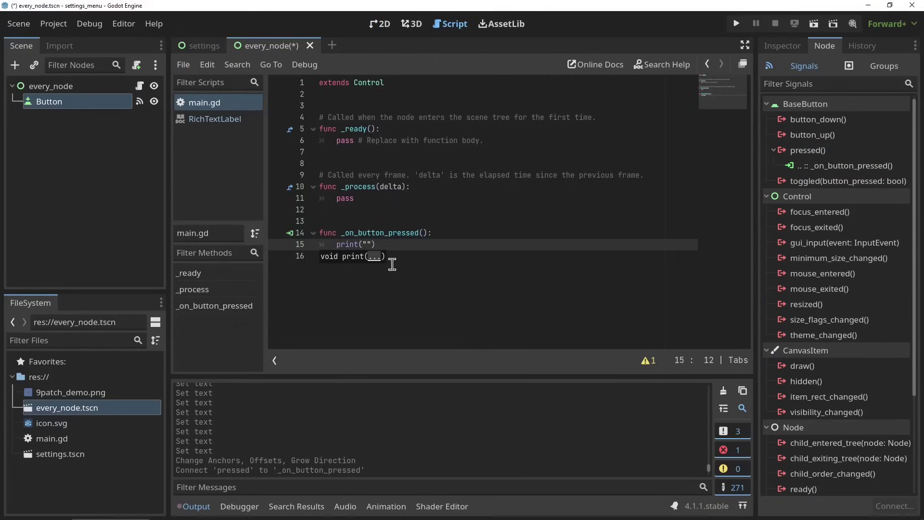
pyautogui.write('But')
pyautogui.press('BackSpace')
pyautogui.write('P{{')
pyautogui.hotkey('ctrl', 's')
pyautogui.press('F6')
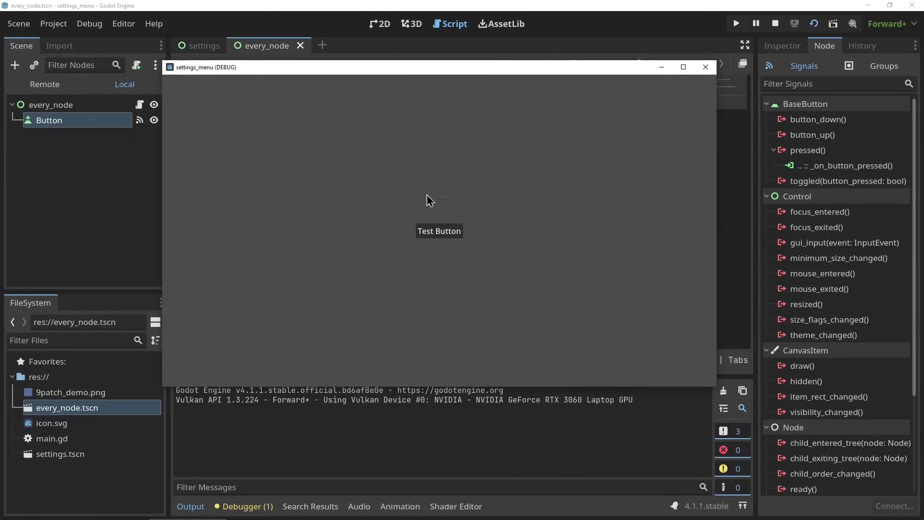
pyautogui.click(436, 233)
pyautogui.click(437, 232)
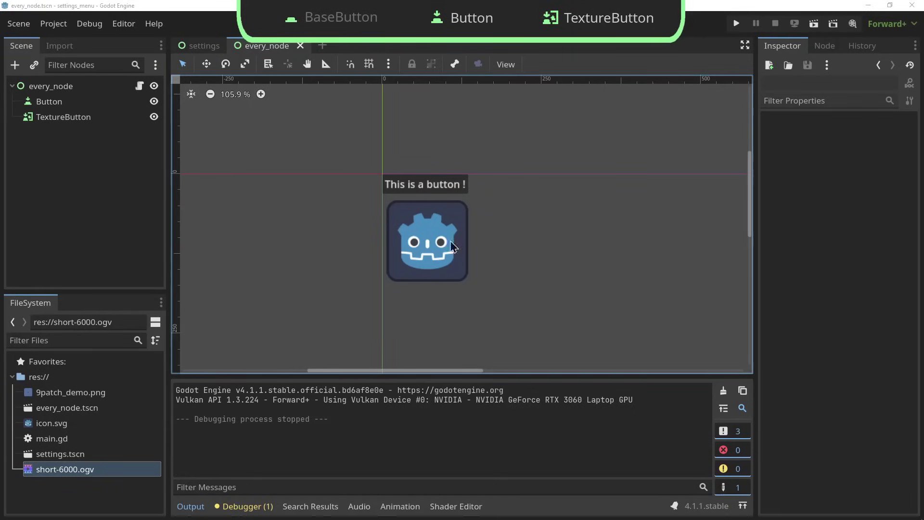
# Run the scene and press the Godot icon TextureButton and the "This is a button !" button
pyautogui.click(814, 25)
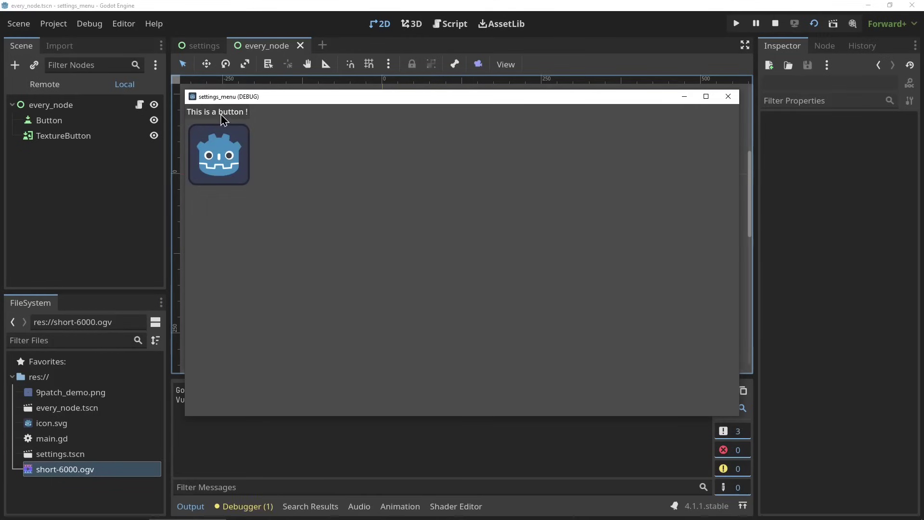
pyautogui.click(219, 114)
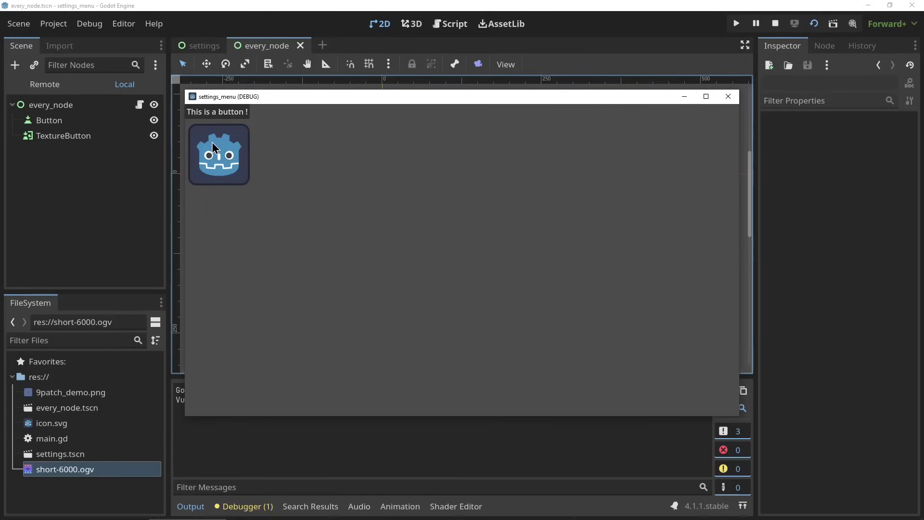
pyautogui.click(242, 117)
pyautogui.click(731, 97)
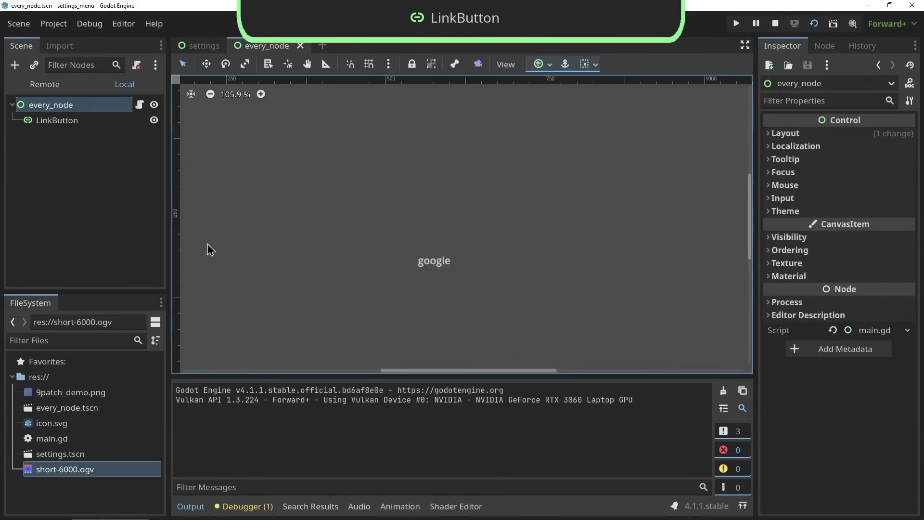
# Rerun the scene and follow the google link into the browser
pyautogui.scroll(-1, 336, 241)
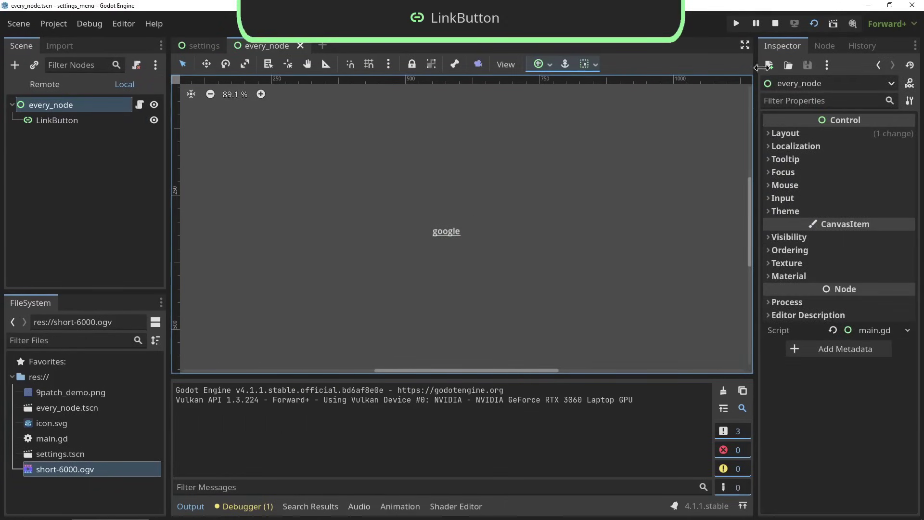
pyautogui.click(813, 25)
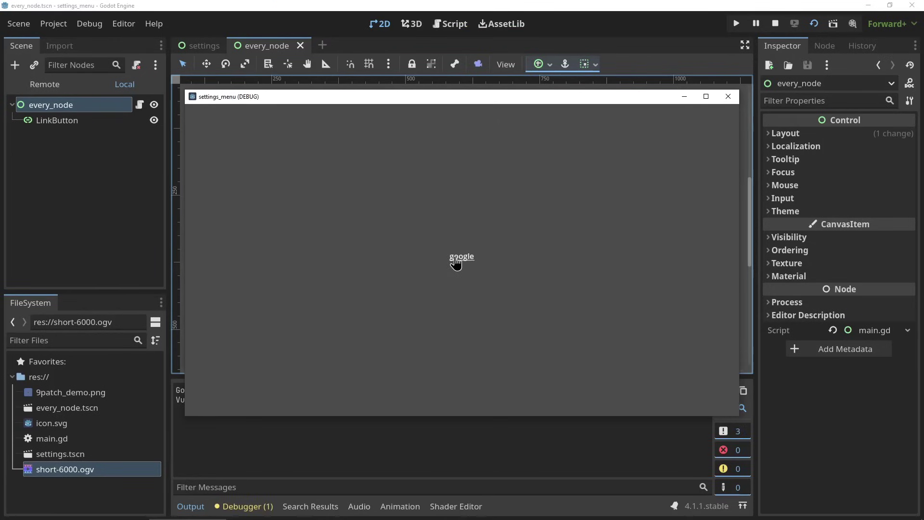
pyautogui.click(456, 259)
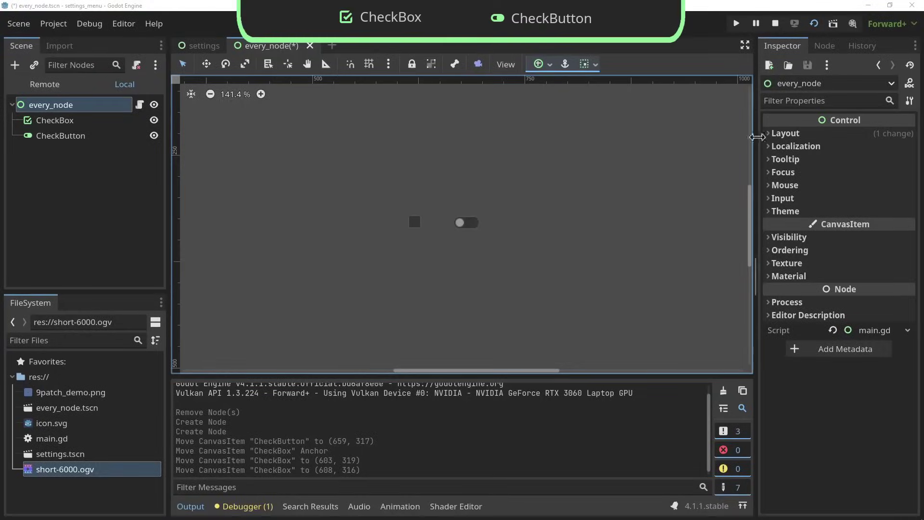
# Run the CheckBox scene and switch the CheckButton toggle on
pyautogui.click(814, 23)
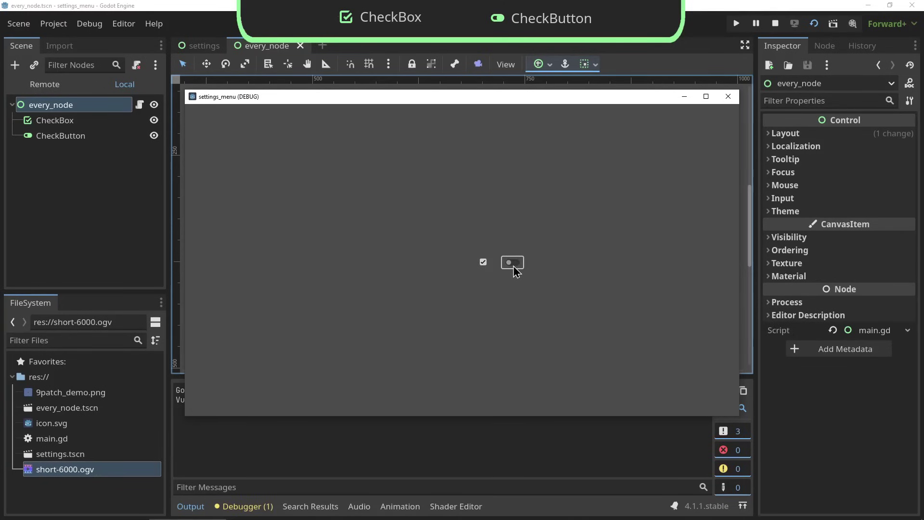
pyautogui.click(513, 265)
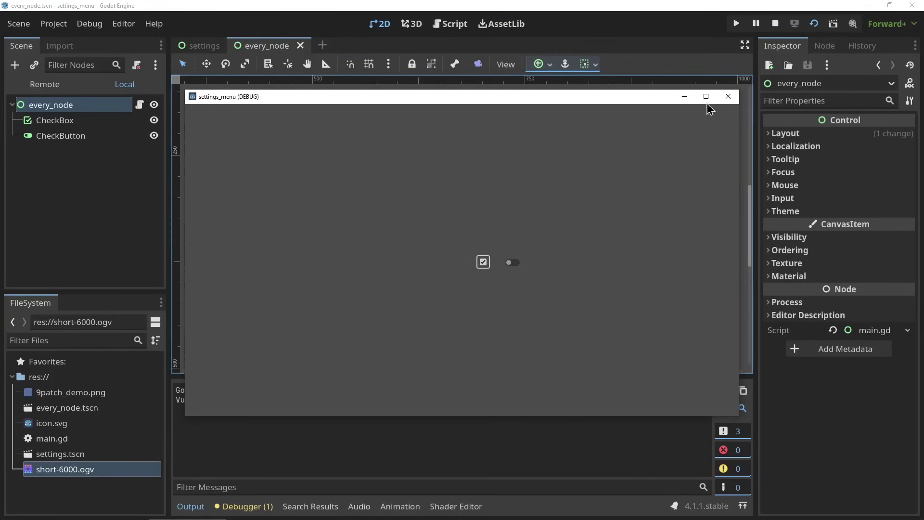
pyautogui.click(727, 97)
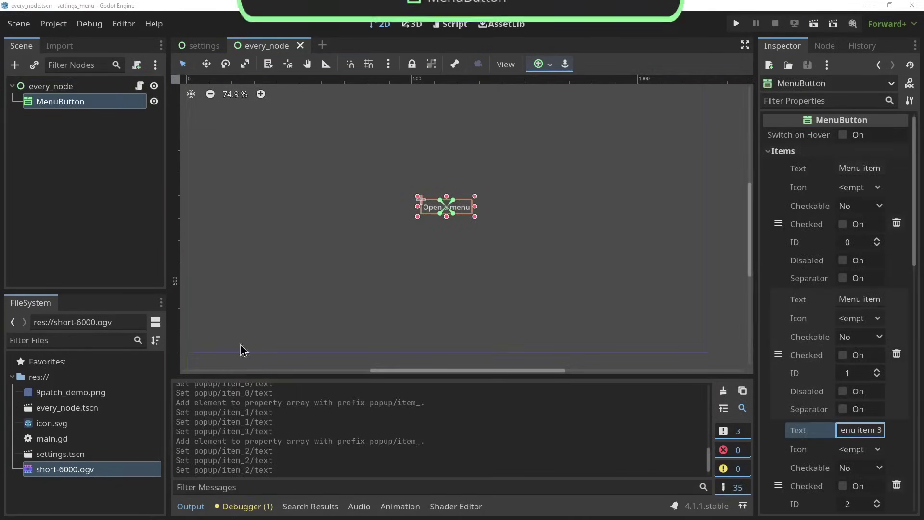
# Run the MenuButton scene and choose Menu item 2 from its popup
pyautogui.press('F6')
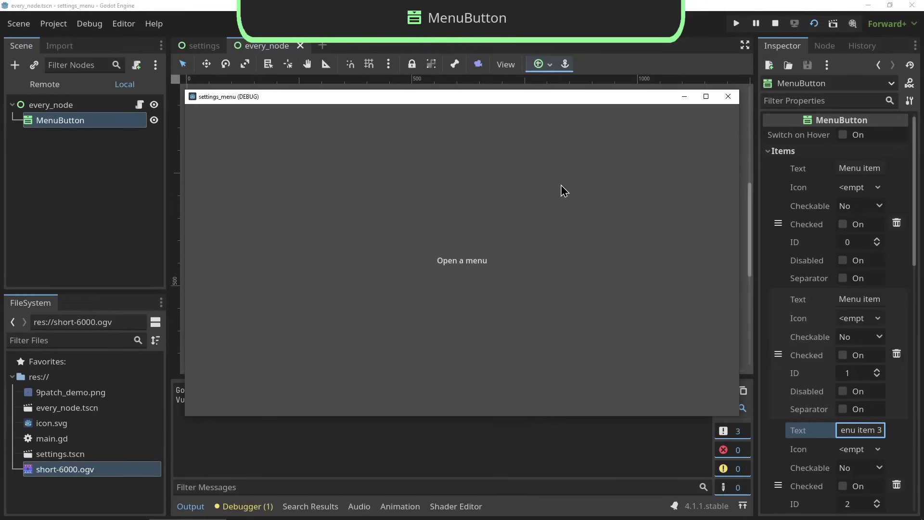
pyautogui.click(471, 261)
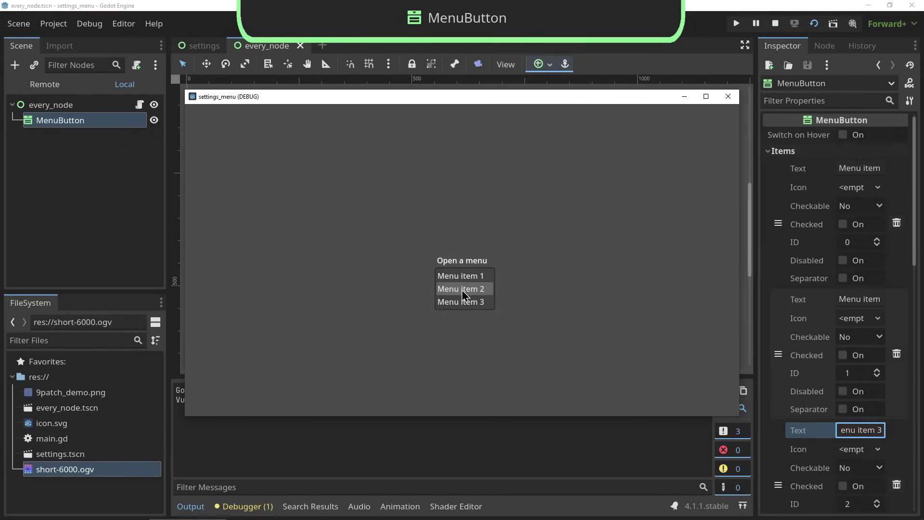
pyautogui.click(461, 290)
pyautogui.click(728, 96)
# Run the OptionButton scene and switch through 800x600, 1920x1080, 1280x720, then back to 800x600
pyautogui.scroll(-2, 769, 304)
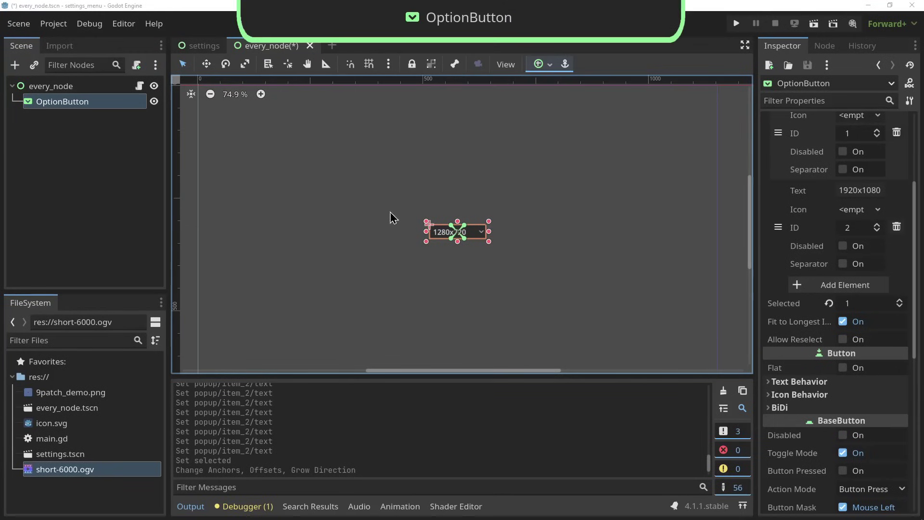
pyautogui.click(650, 155)
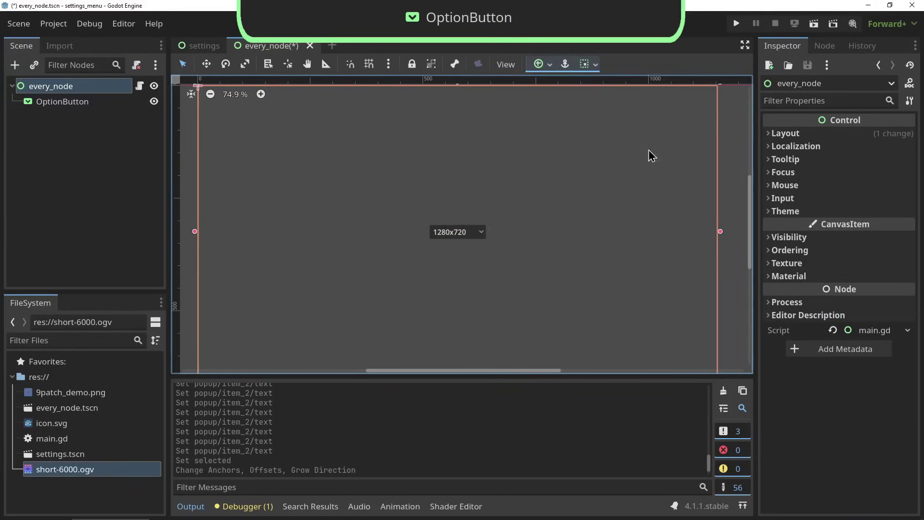
pyautogui.click(831, 25)
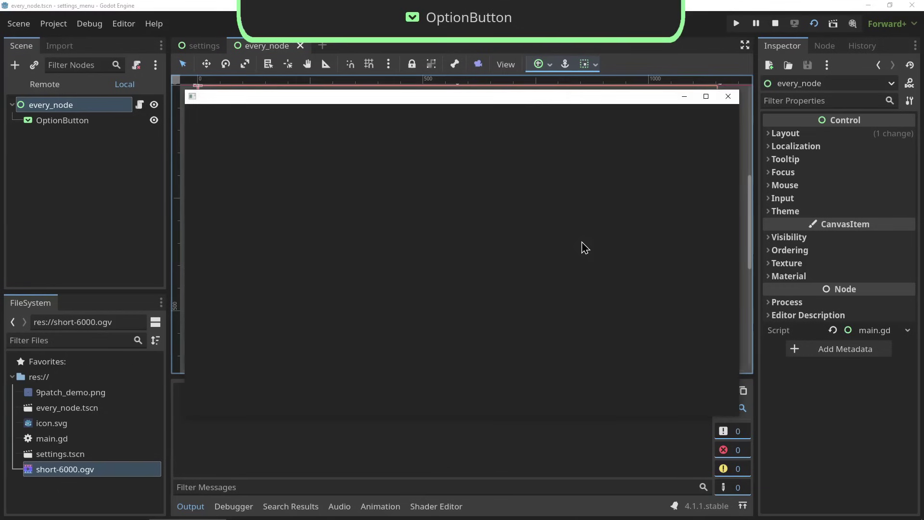
pyautogui.click(482, 259)
pyautogui.click(474, 276)
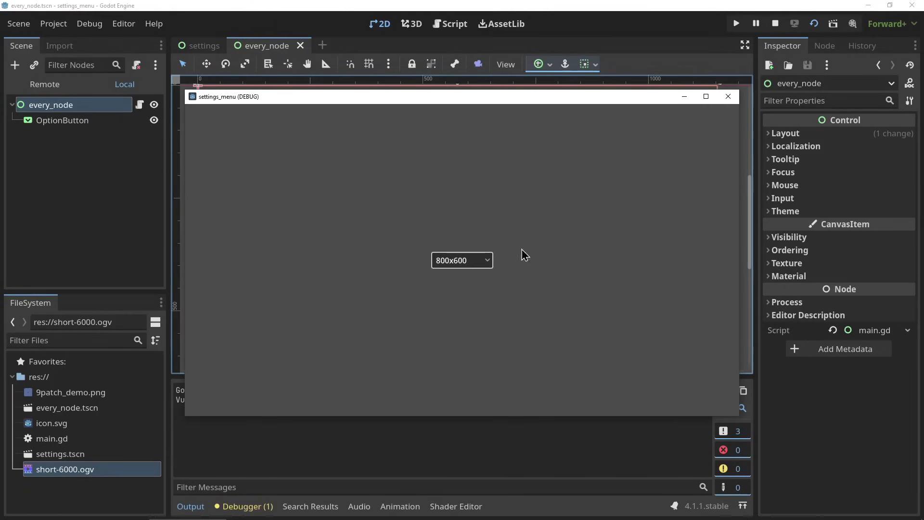
pyautogui.click(485, 261)
pyautogui.click(477, 302)
pyautogui.click(483, 265)
pyautogui.click(479, 288)
pyautogui.click(484, 261)
pyautogui.click(470, 276)
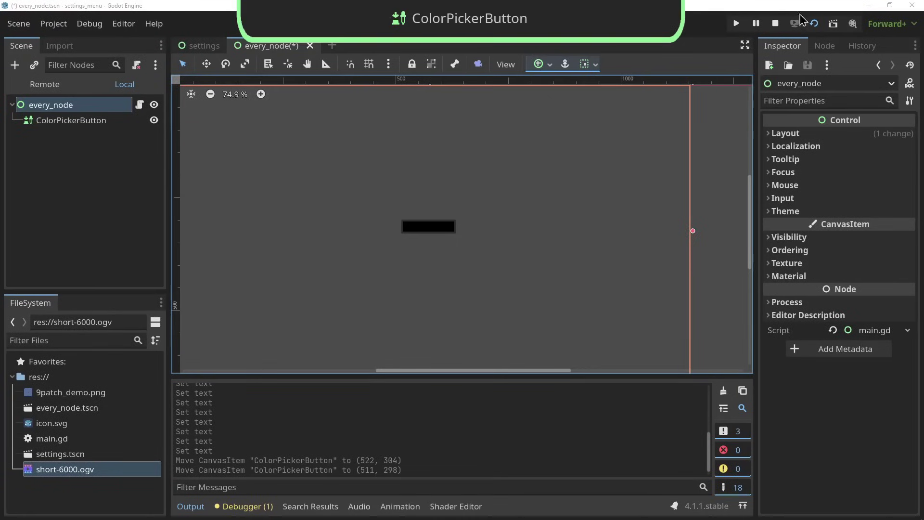
# Run the ColorPickerButton scene, pick red, then change the colour to blue
pyautogui.click(801, 20)
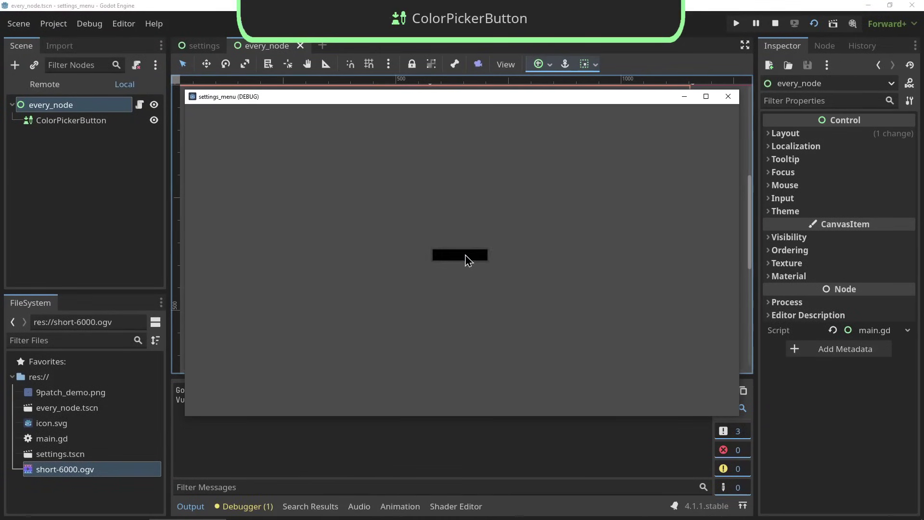
pyautogui.click(466, 257)
pyautogui.click(508, 143)
pyautogui.click(373, 240)
pyautogui.click(486, 254)
pyautogui.click(522, 221)
pyautogui.click(599, 166)
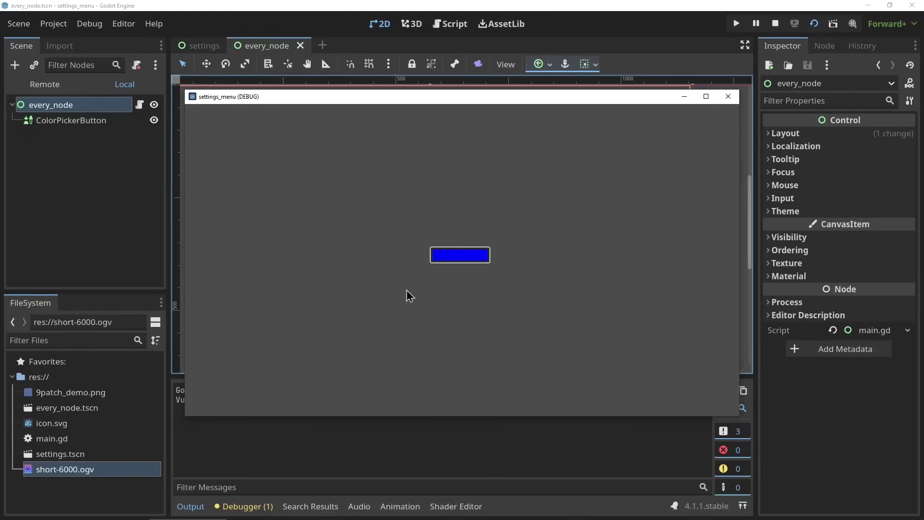
# Run the LineEdit scene and type 'd' into the field
pyautogui.click(728, 96)
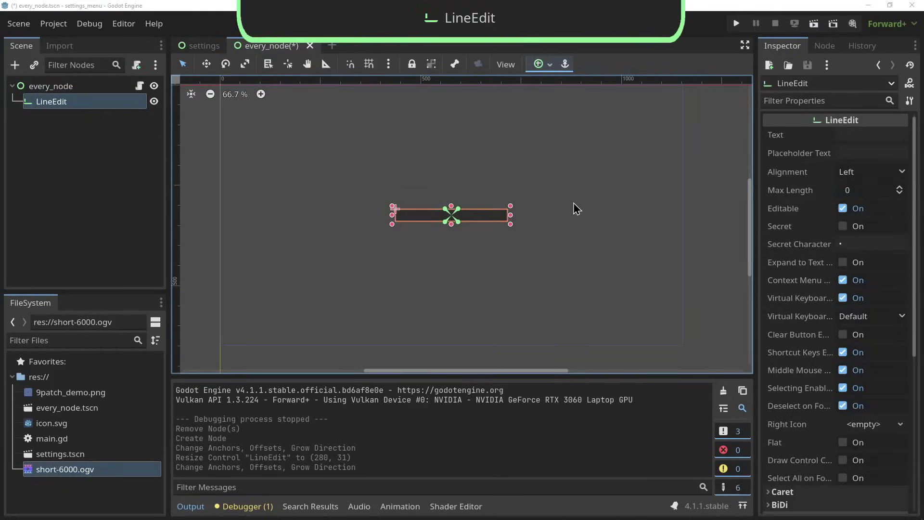
pyautogui.press('F6')
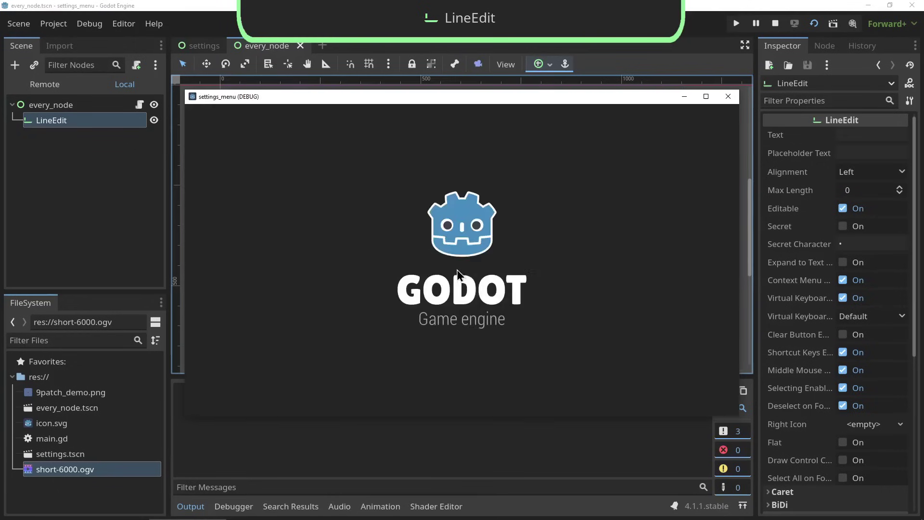
pyautogui.click(467, 263)
pyautogui.write('dwadwadwadwadwa')
pyautogui.click(728, 96)
# Enable Secret on the LineEdit and rerun, typing 'abc' as masked text
pyautogui.click(842, 226)
pyautogui.click(814, 24)
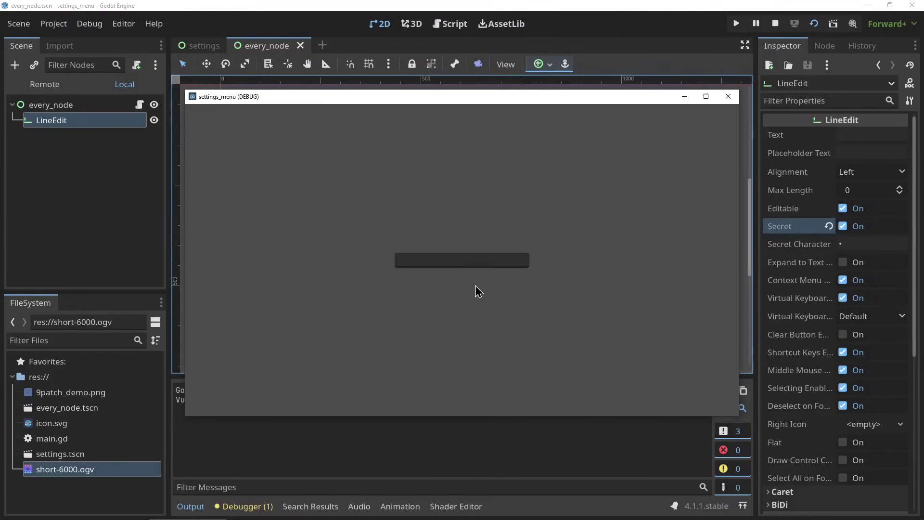
pyautogui.click(487, 264)
pyautogui.write('abc')
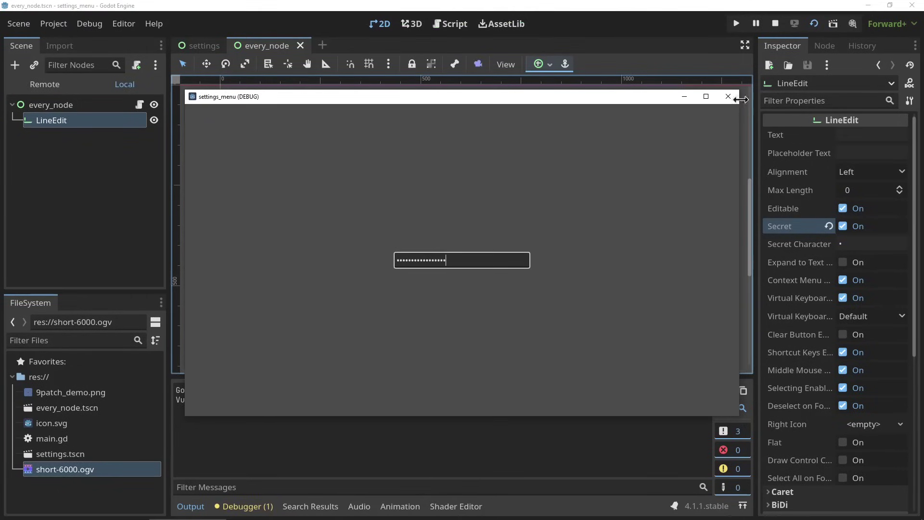
pyautogui.click(728, 96)
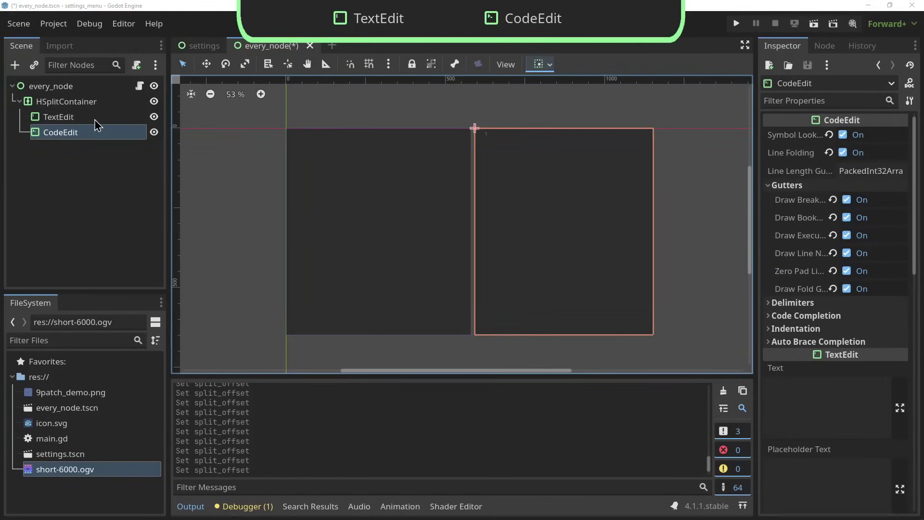
# Run the TextEdit and CodeEdit scene and click into the CodeEdit
pyautogui.click(95, 118)
pyautogui.click(60, 132)
pyautogui.click(814, 24)
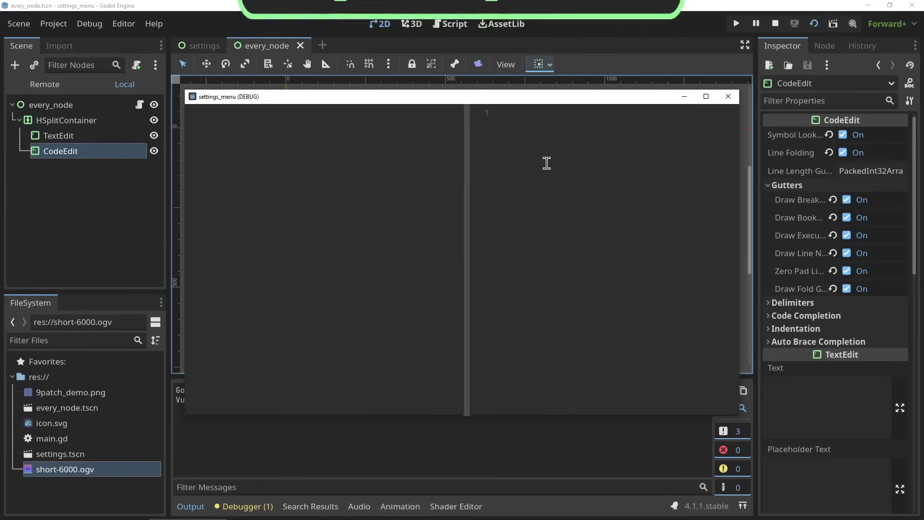
pyautogui.click(547, 163)
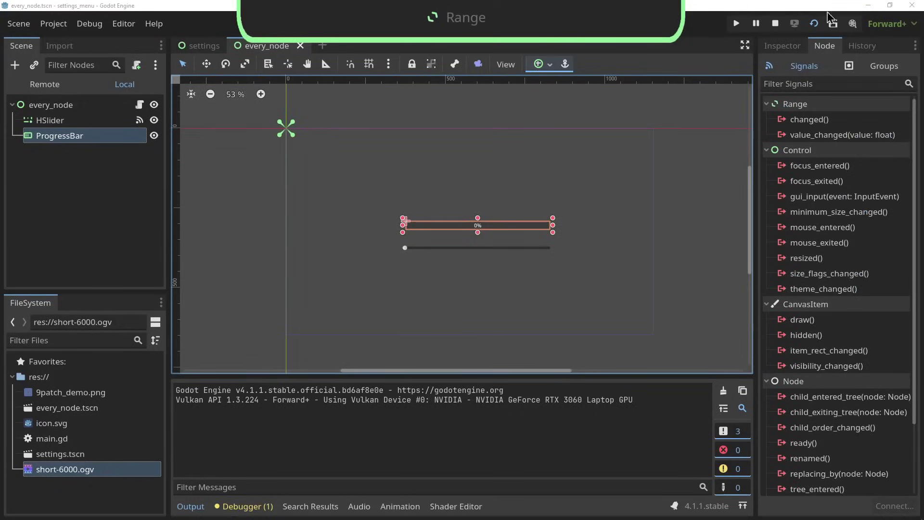
# Run the HSlider and ProgressBar scene, sliding the value so the progress bar follows
pyautogui.press('F6')
pyautogui.moveTo(363, 290); pyautogui.dragTo(353, 308)
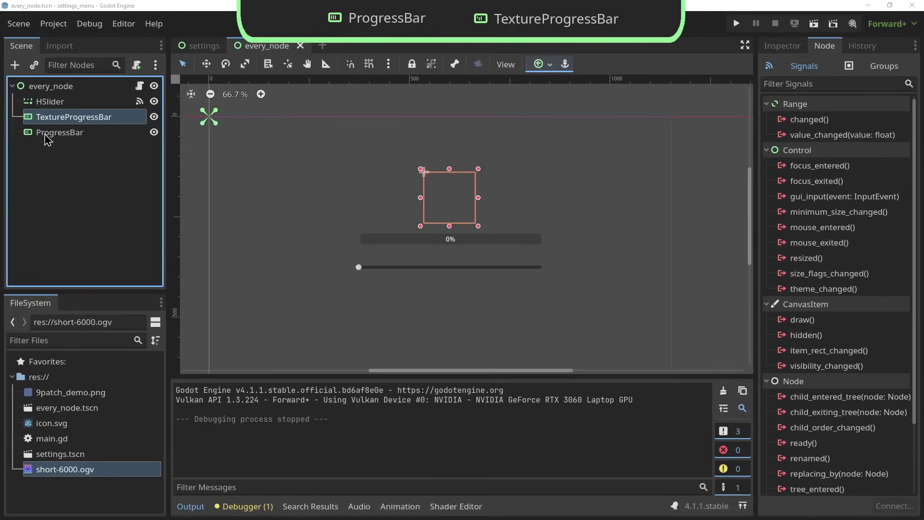
pyautogui.click(48, 135)
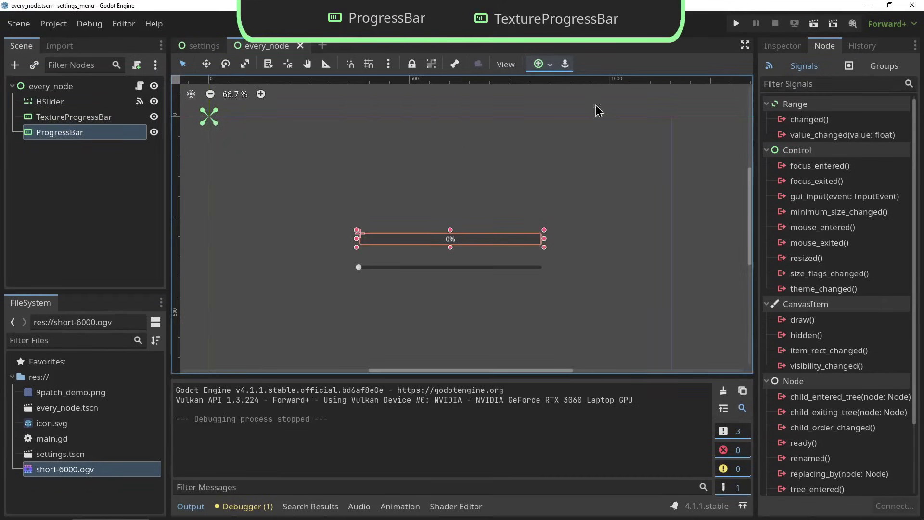
pyautogui.hotkey('ctrl', 's')
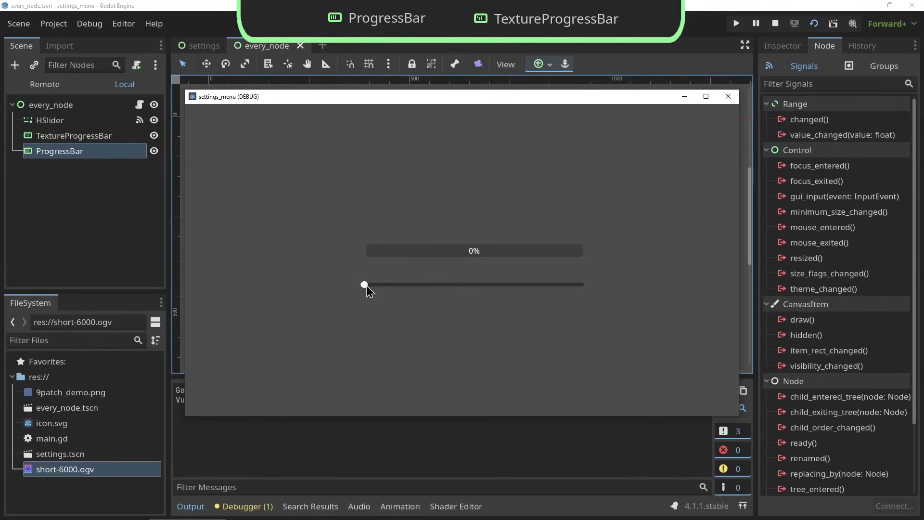
pyautogui.moveTo(366, 287); pyautogui.dragTo(621, 315)
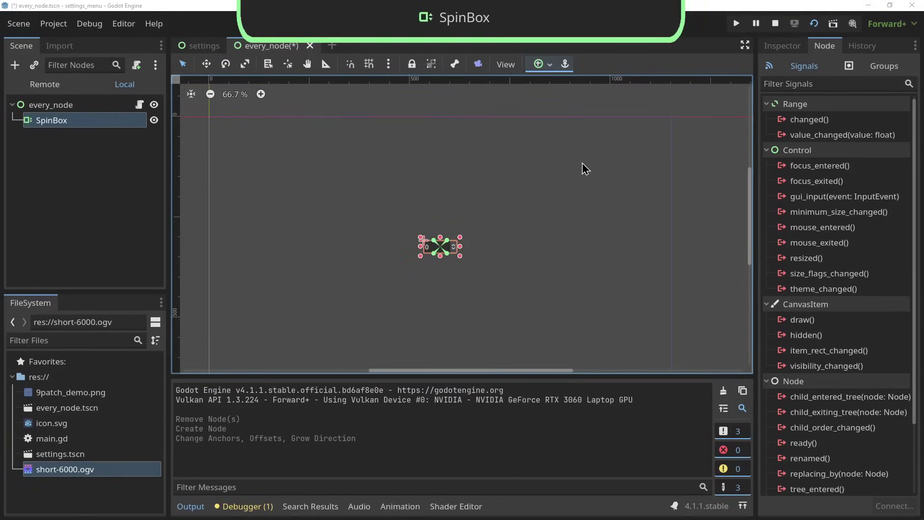
# Run the SpinBox scene, then the HScrollBar scene, stepping its grabber left and right
pyautogui.click(814, 24)
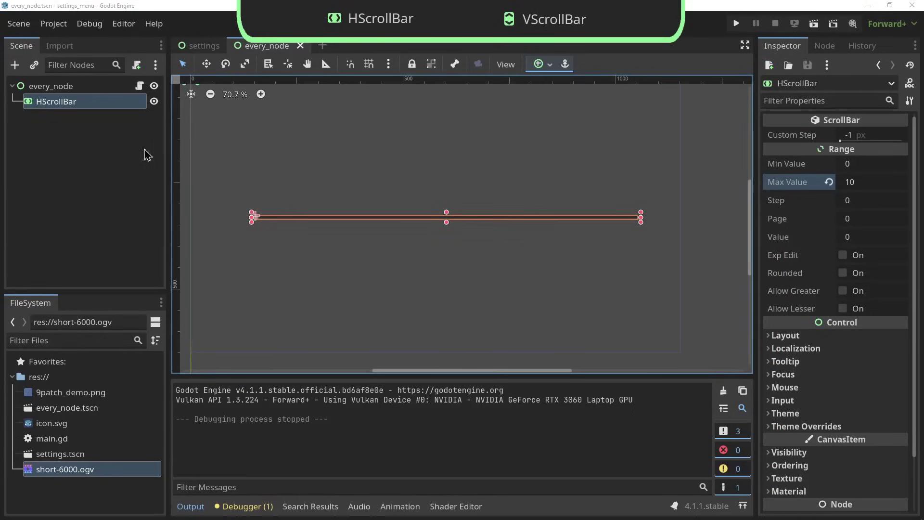
pyautogui.click(94, 88)
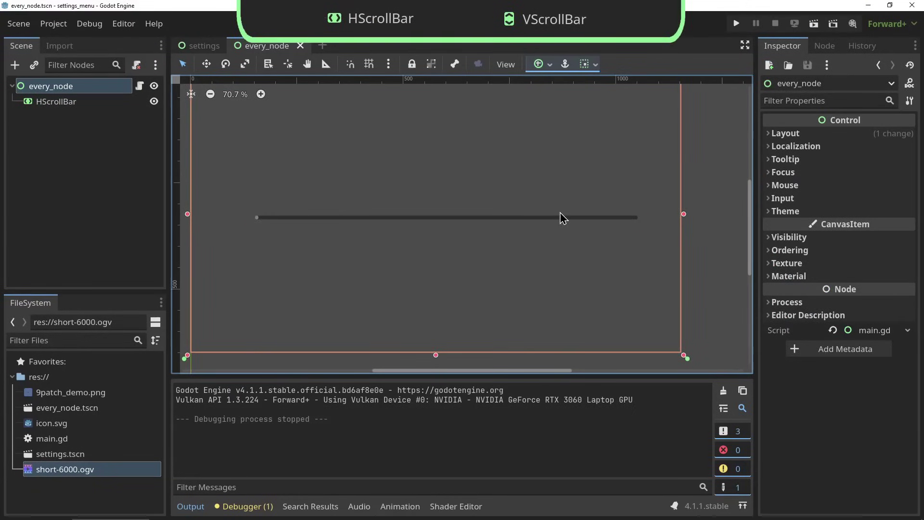
pyautogui.click(813, 24)
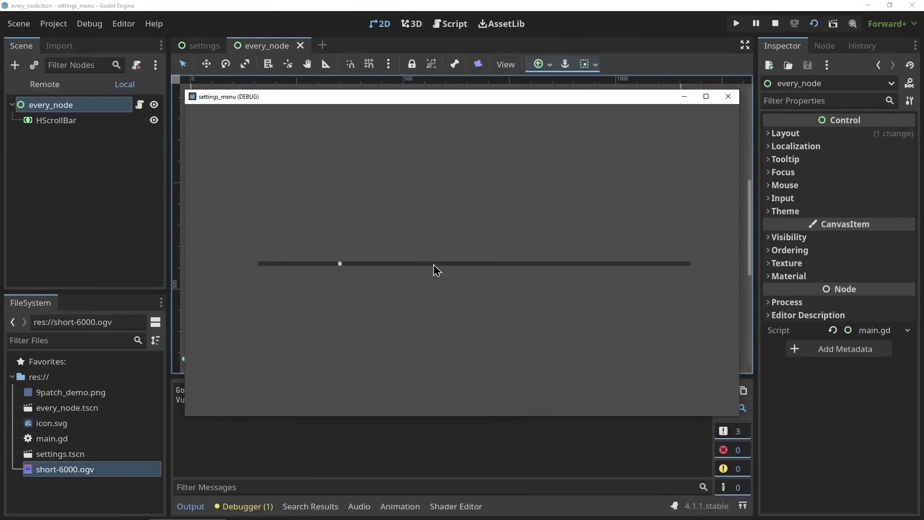
pyautogui.click(434, 263)
pyautogui.click(434, 264)
pyautogui.click(470, 271)
pyautogui.click(698, 272)
pyautogui.click(276, 287)
pyautogui.click(500, 278)
pyautogui.click(459, 266)
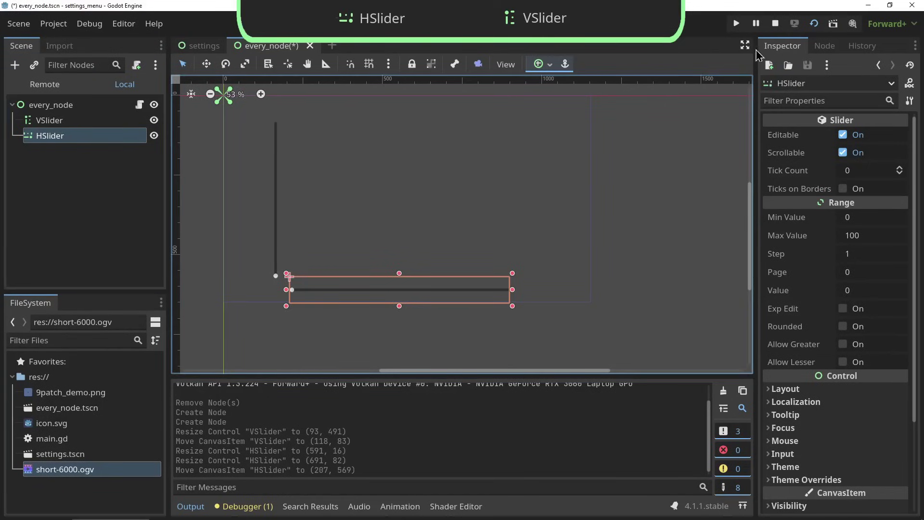
# Run the VSlider and HSlider scene and raise both sliders' values
pyautogui.click(813, 23)
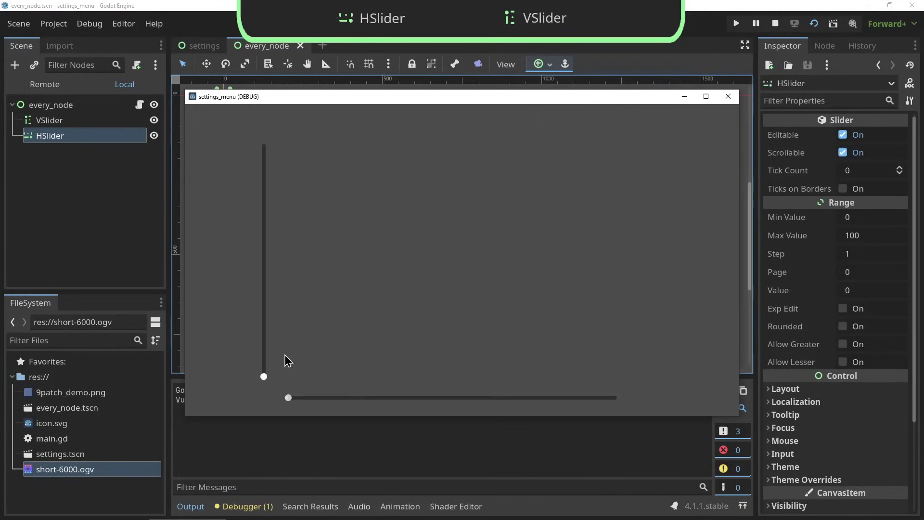
pyautogui.moveTo(264, 378); pyautogui.dragTo(264, 207)
pyautogui.moveTo(287, 397); pyautogui.dragTo(530, 399)
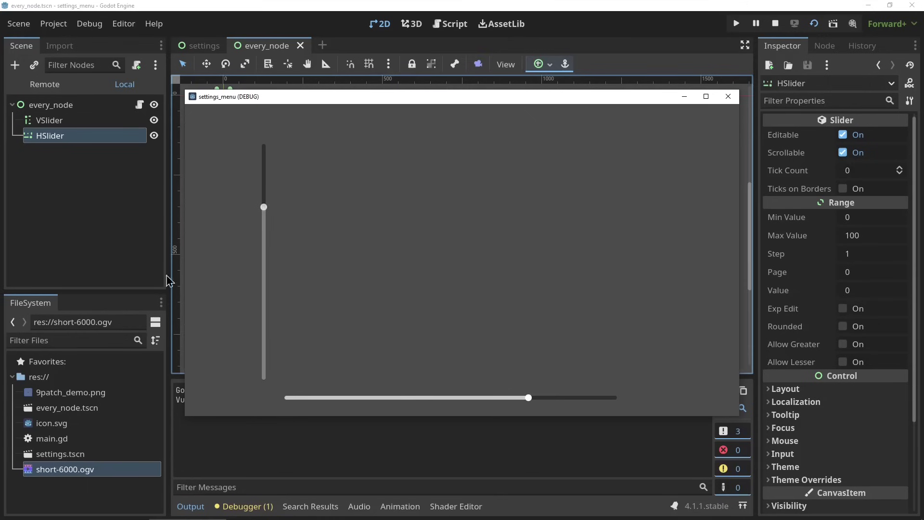
# Run the ItemList scene and select Button 3, then Button 2
pyautogui.scroll(-2, 503, 404)
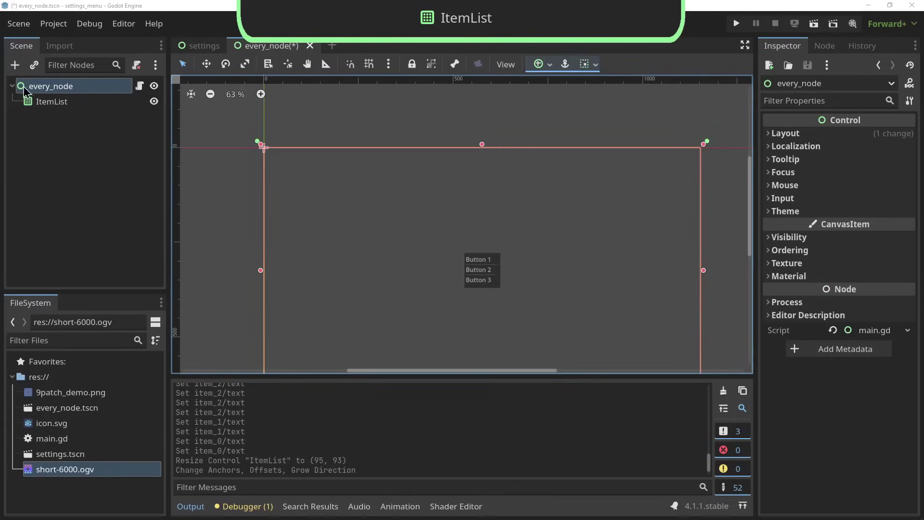
pyautogui.click(67, 101)
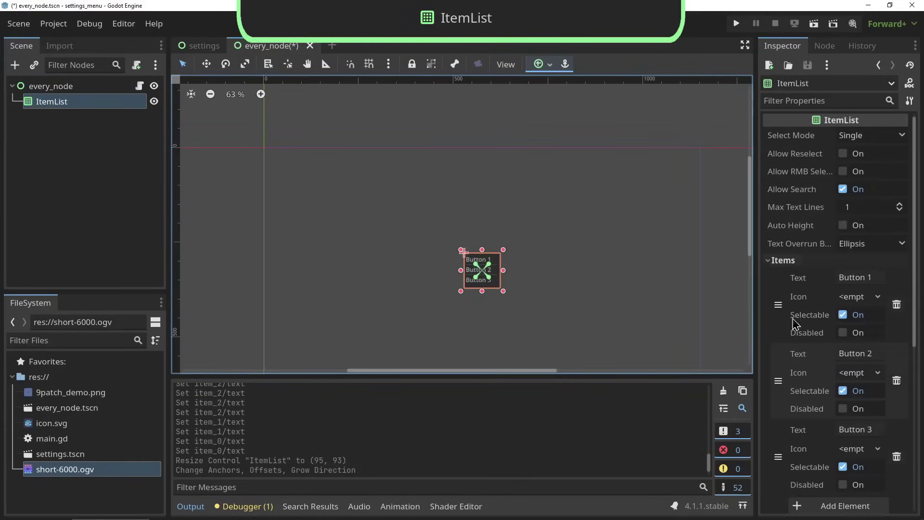
pyautogui.scroll(-4, 802, 331)
pyautogui.click(814, 25)
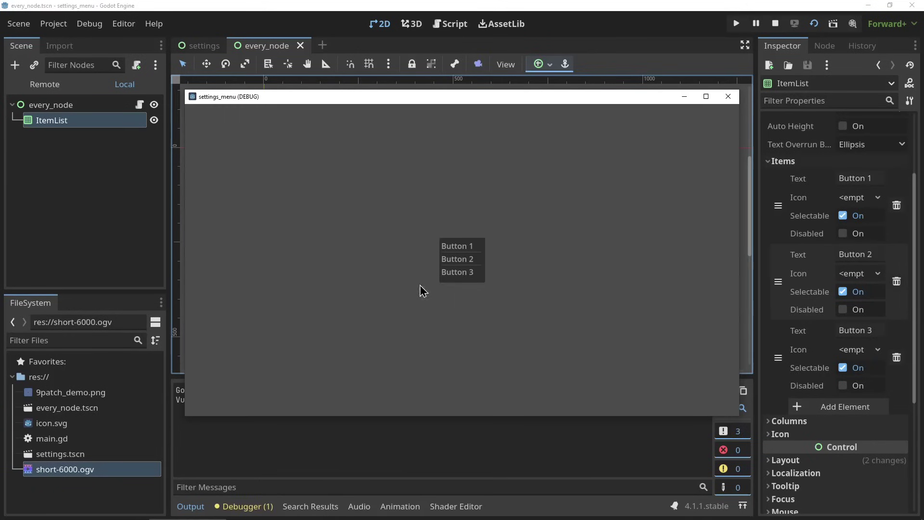
pyautogui.click(472, 271)
pyautogui.click(470, 258)
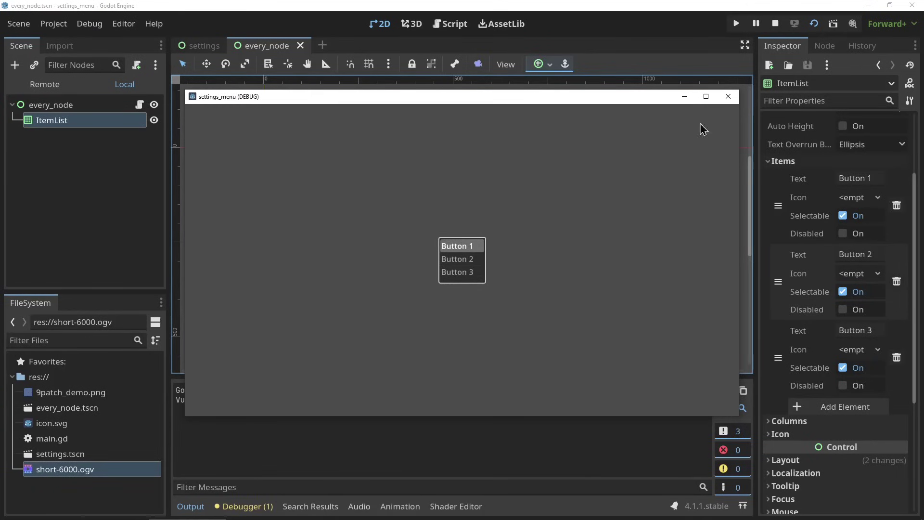
pyautogui.click(728, 97)
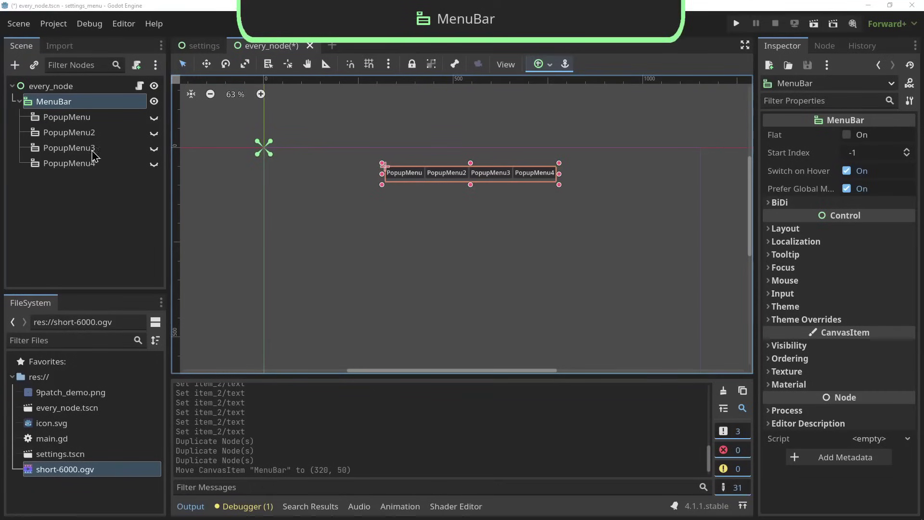
# Save and run the MenuBar, picking Item 3, Item 2, an item and Item 2 from its popups
pyautogui.click(85, 117)
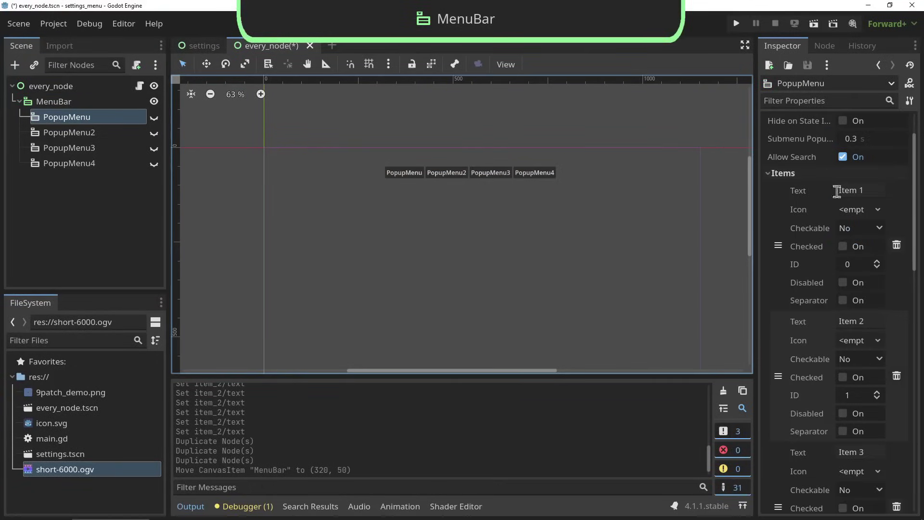
pyautogui.hotkey('ctrl', 's')
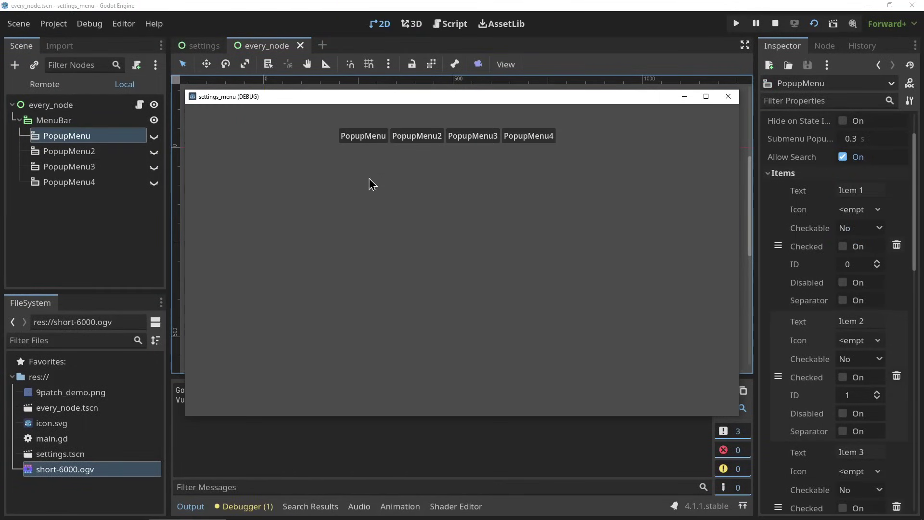
pyautogui.click(371, 137)
pyautogui.click(372, 179)
pyautogui.click(428, 136)
pyautogui.click(413, 165)
pyautogui.click(473, 137)
pyautogui.click(488, 152)
pyautogui.click(528, 136)
pyautogui.click(526, 165)
pyautogui.click(728, 97)
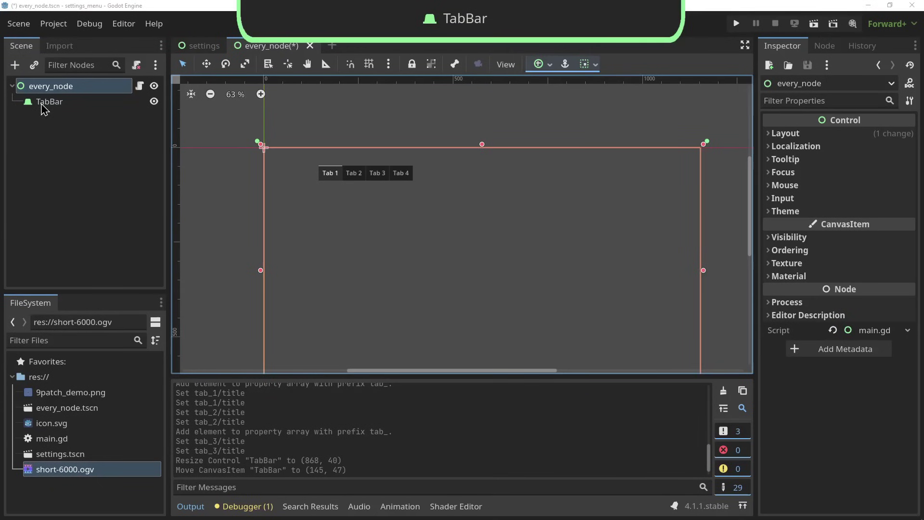
# Save the scene with the four-tab TabBar and switch to Tab 2 and Tab 3 while running
pyautogui.click(46, 102)
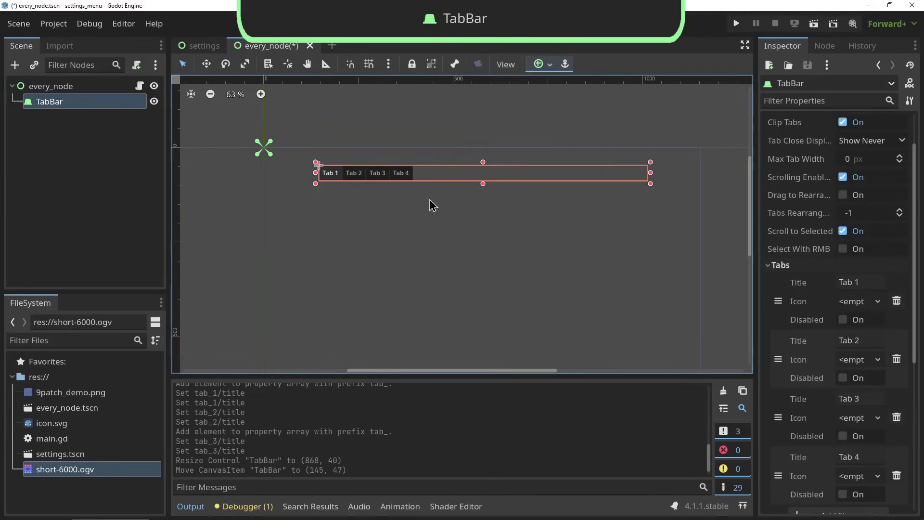
pyautogui.scroll(-5, 813, 284)
pyautogui.scroll(4, 794, 248)
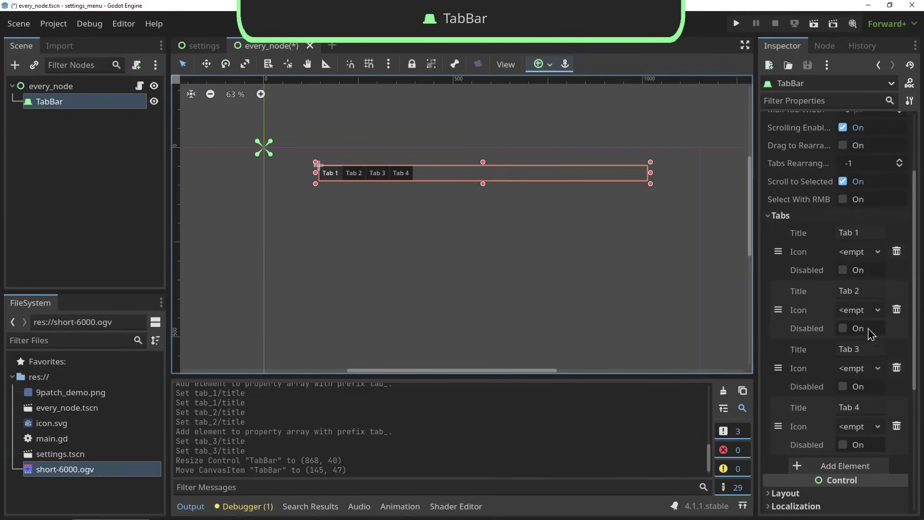
pyautogui.hotkey('ctrl', 's')
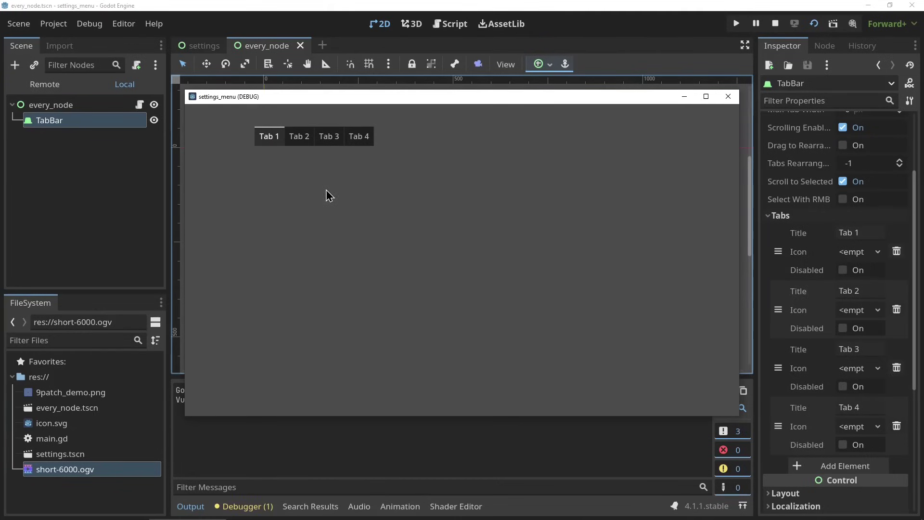
pyautogui.click(290, 141)
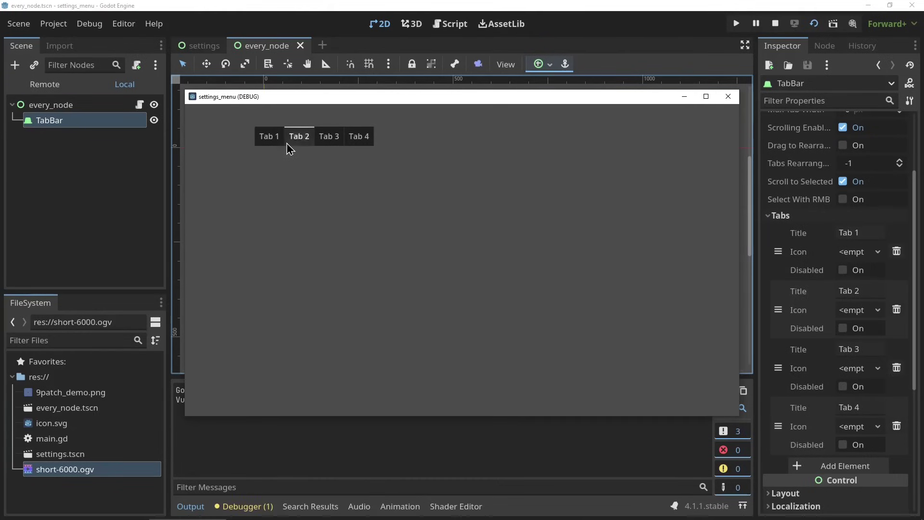
pyautogui.click(326, 140)
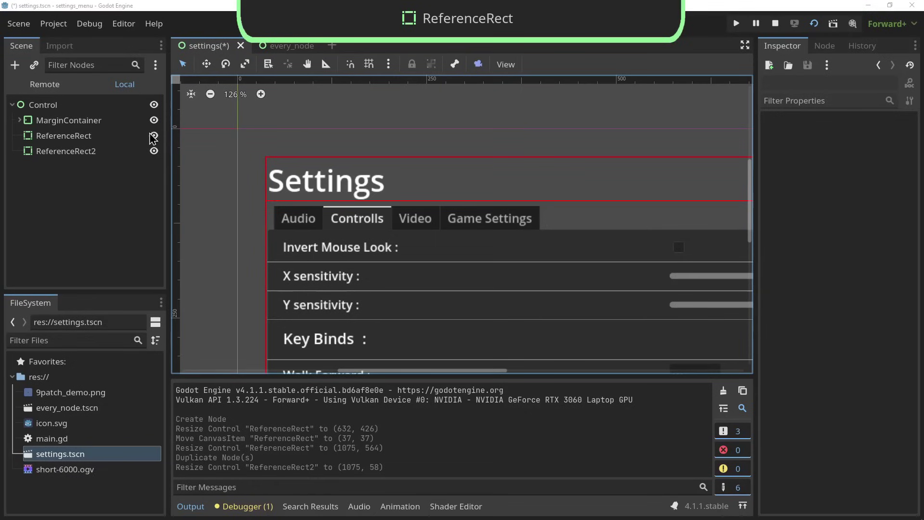
# Toggle the ReferenceRect and ReferenceRect2 guides off and back on in settings.tscn
pyautogui.click(153, 135)
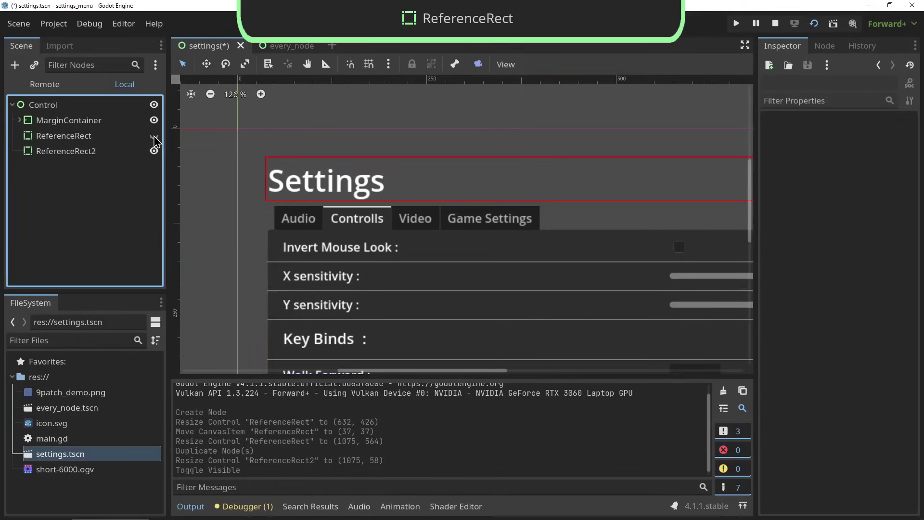
pyautogui.click(154, 136)
pyautogui.click(154, 151)
pyautogui.click(153, 136)
pyautogui.click(153, 136)
pyautogui.click(154, 151)
pyautogui.scroll(-4, 303, 260)
pyautogui.moveTo(377, 275); pyautogui.dragTo(276, 204, button='middle')
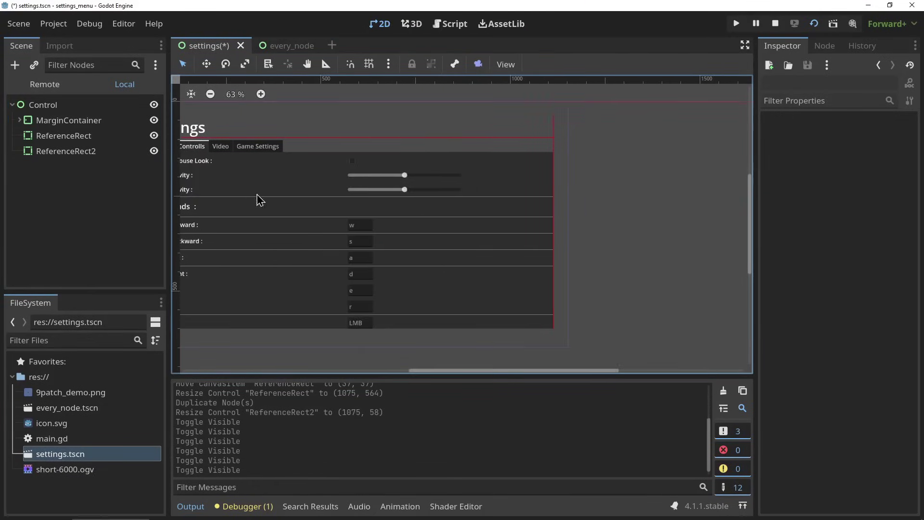
pyautogui.scroll(2, 317, 212)
pyautogui.moveTo(361, 220); pyautogui.dragTo(448, 191, button='middle')
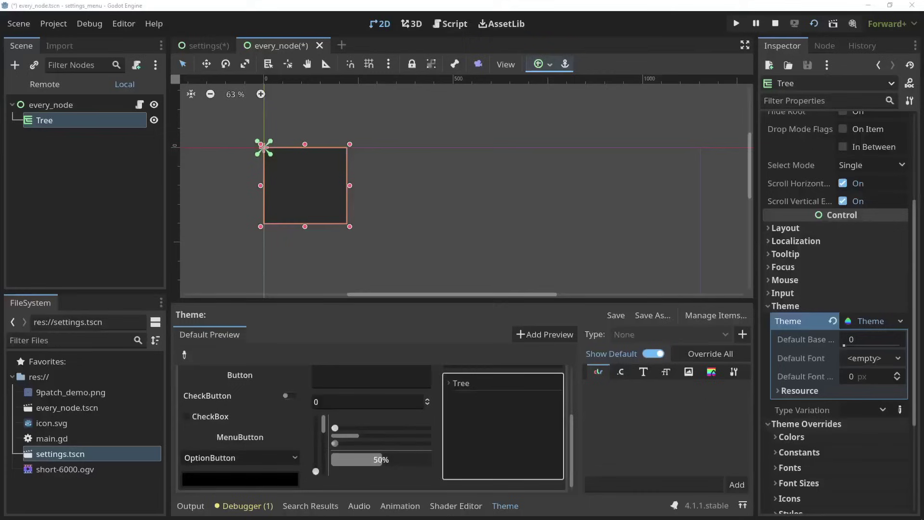
# Expand the preview Tree's root, select Item and Editable Item, and expand Subtree
pyautogui.click(313, 182)
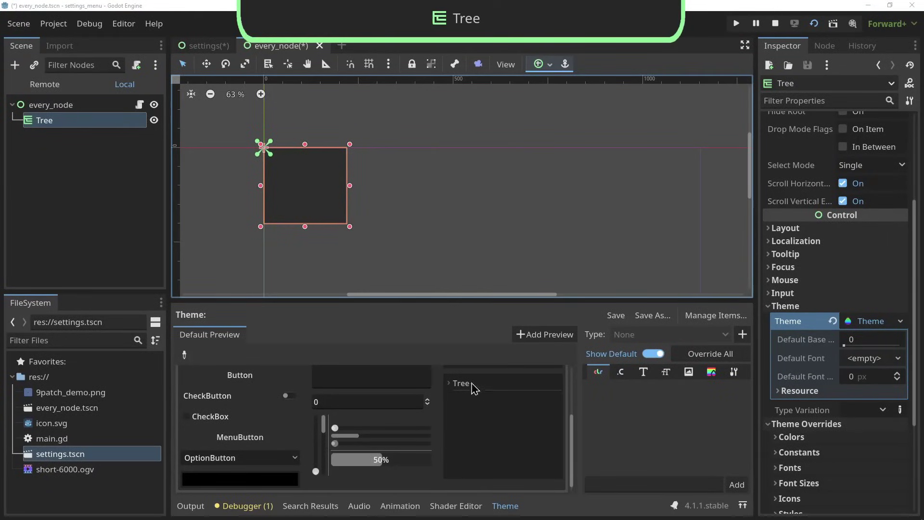
pyautogui.click(451, 383)
pyautogui.click(479, 404)
pyautogui.click(479, 412)
pyautogui.click(456, 427)
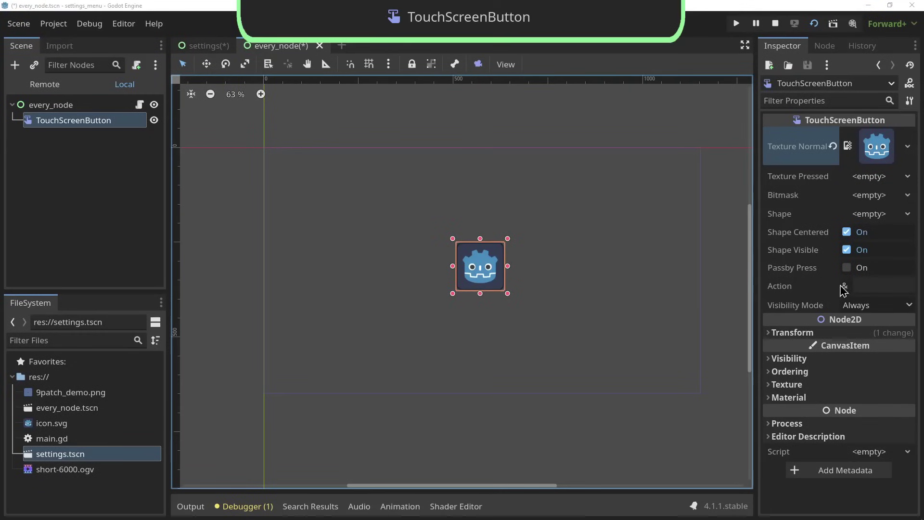
# Set the TouchScreenButton's Action property to shoot
pyautogui.click(867, 285)
pyautogui.write('shoot')
pyautogui.press('Return')
# Add a shoot action mapped to Left Mouse Button in the Project Settings Input Map
pyautogui.click(54, 23)
pyautogui.click(67, 41)
pyautogui.click(266, 68)
pyautogui.click(272, 106)
pyautogui.write('shoot')
pyautogui.press('Return')
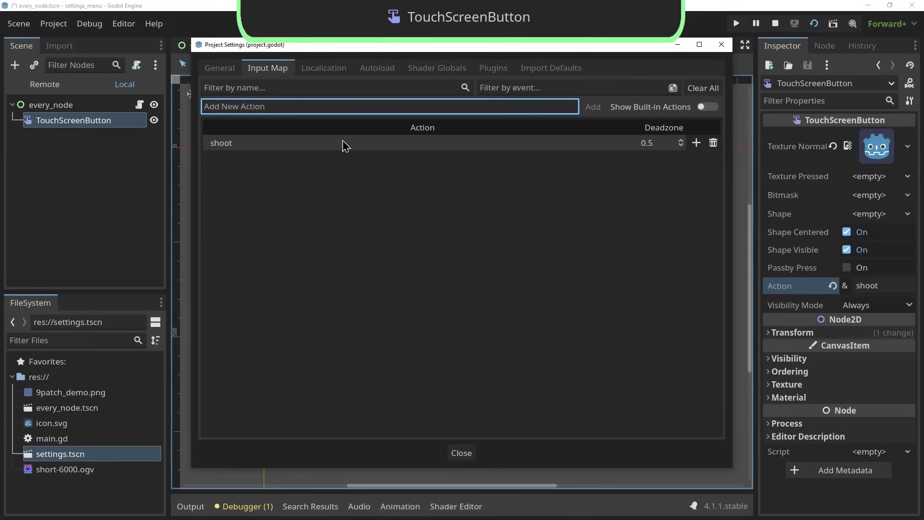
pyautogui.click(696, 143)
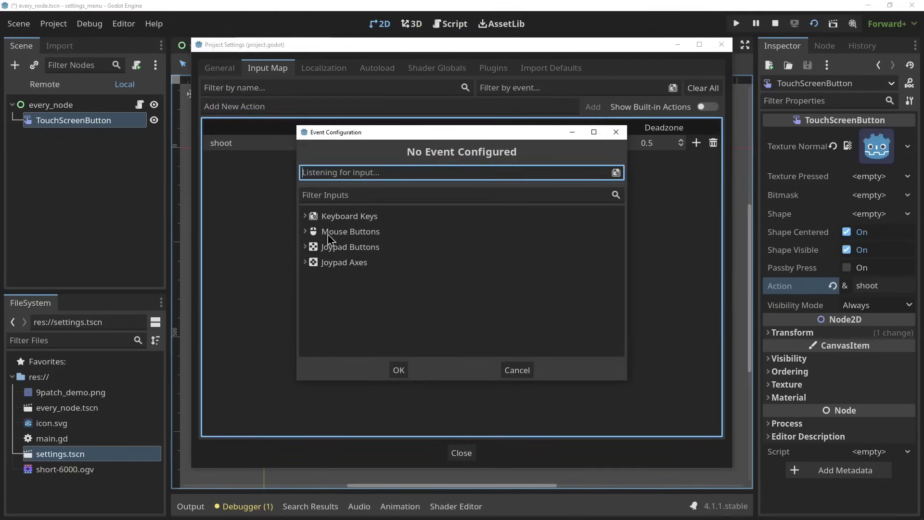
pyautogui.doubleClick(332, 232)
pyautogui.click(351, 247)
pyautogui.click(399, 371)
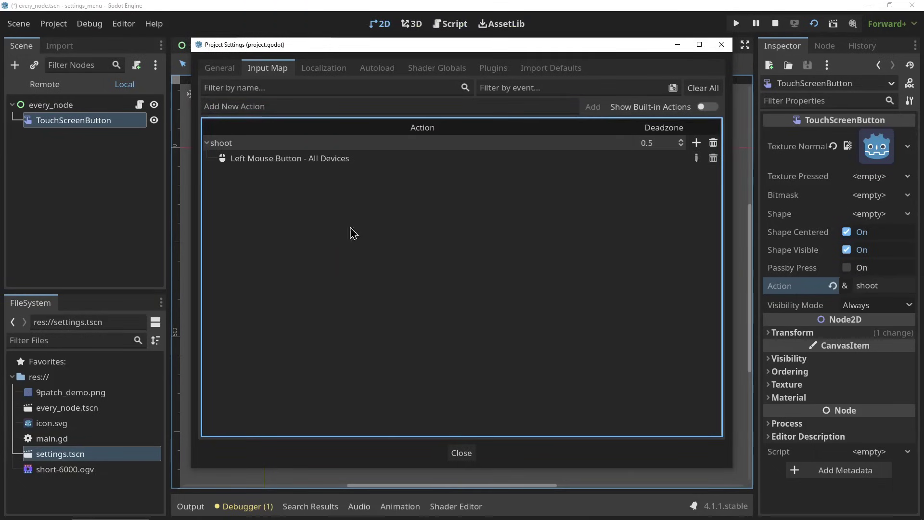
pyautogui.click(461, 452)
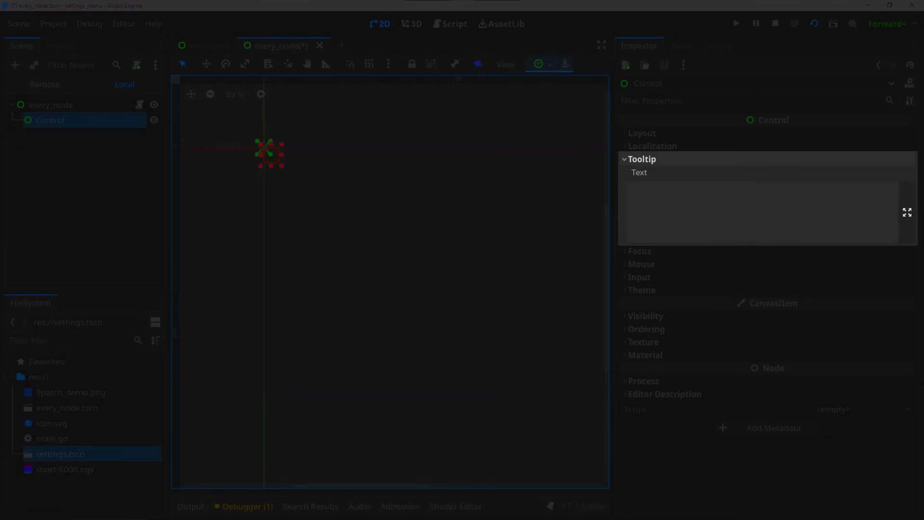
# Collapse the Tooltip properties and expand the Focus properties
pyautogui.click(642, 158)
pyautogui.click(640, 172)
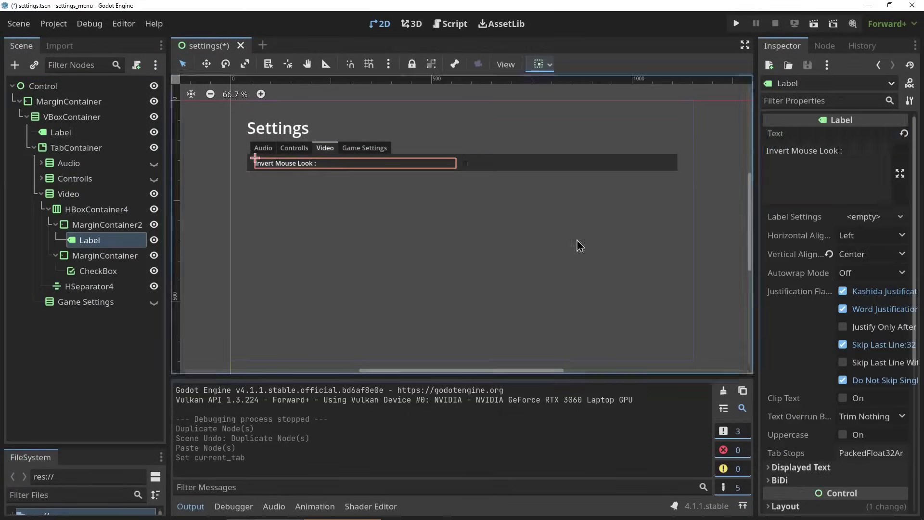
# Relabel the duplicated Video rows 'Auto Reload :' and 'Post Processing Effects'
pyautogui.click(826, 151)
pyautogui.write('Auto Reload :')
pyautogui.hotkey('ctrl', 'd')
pyautogui.click(90, 240)
pyautogui.click(826, 150)
pyautogui.write('Post Process')
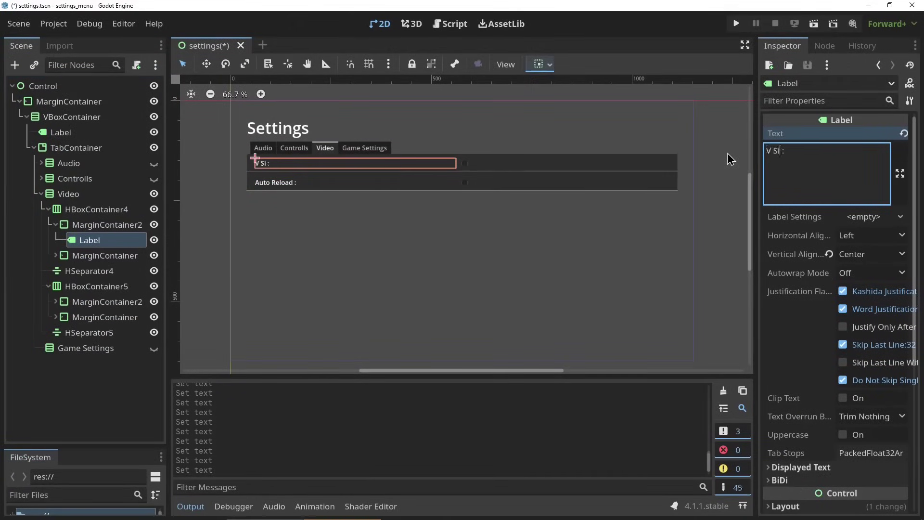
pyautogui.write('ing Effects')
pyautogui.hotkey('ctrl', 'd')
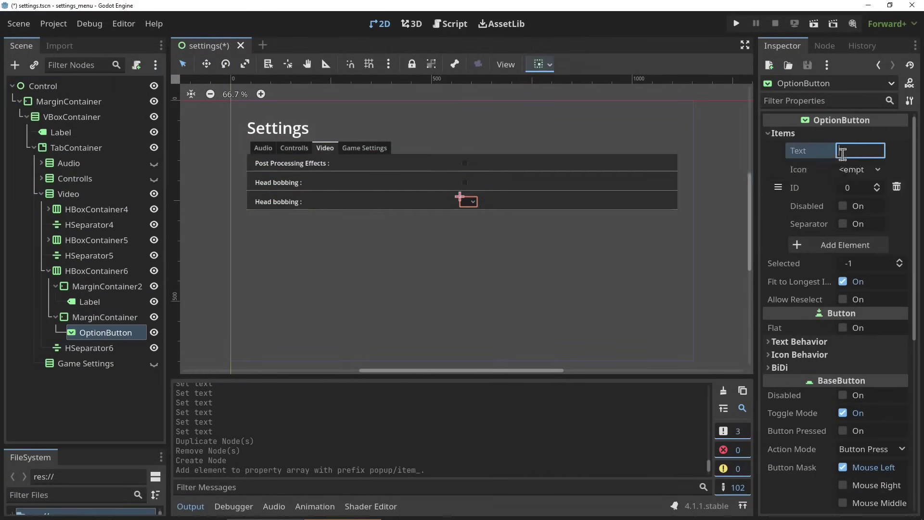
# Add OptionButton items 600x400, 1280x720 and 1920x1080, labelling the row 'Resolution :'
pyautogui.click(859, 150)
pyautogui.write('600x400')
pyautogui.click(860, 245)
pyautogui.write('1280x720')
pyautogui.click(845, 340)
pyautogui.click(860, 339)
pyautogui.write('1920x1080')
pyautogui.click(90, 301)
pyautogui.write('Resolution :')
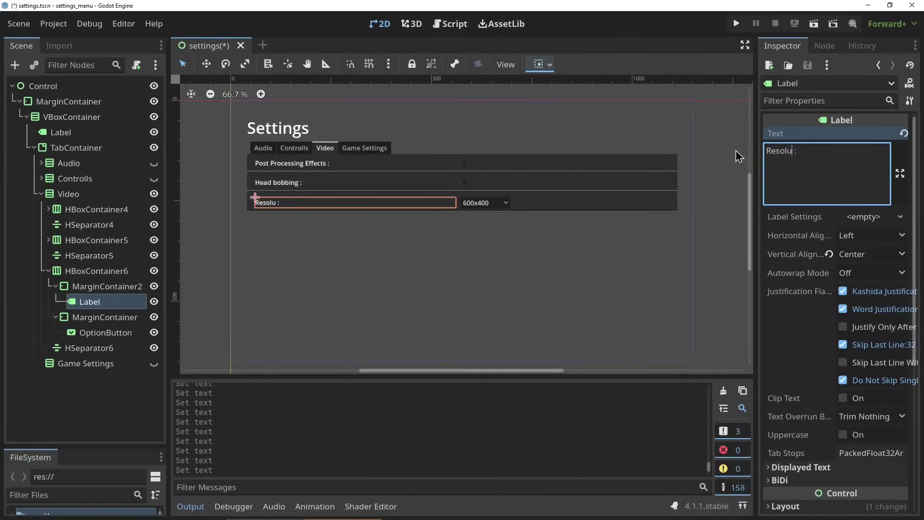
# Test-run the settings menu with F5, then adjust the rows' bottom margins
pyautogui.press('F5')
pyautogui.click(727, 96)
pyautogui.click(875, 268)
pyautogui.click(874, 268)
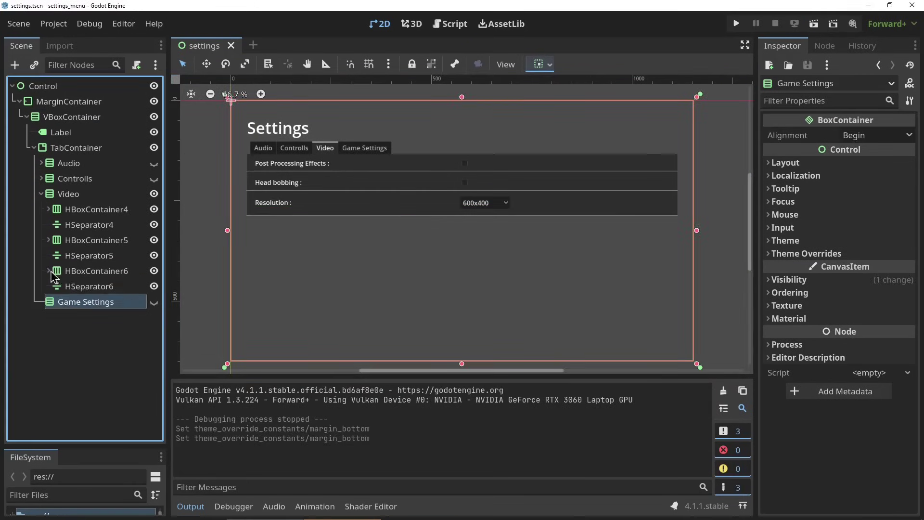
pyautogui.click(99, 262)
# Copy the rows into Game Settings and relabel them Auto Pickup and Auto Reload
pyautogui.click(86, 332)
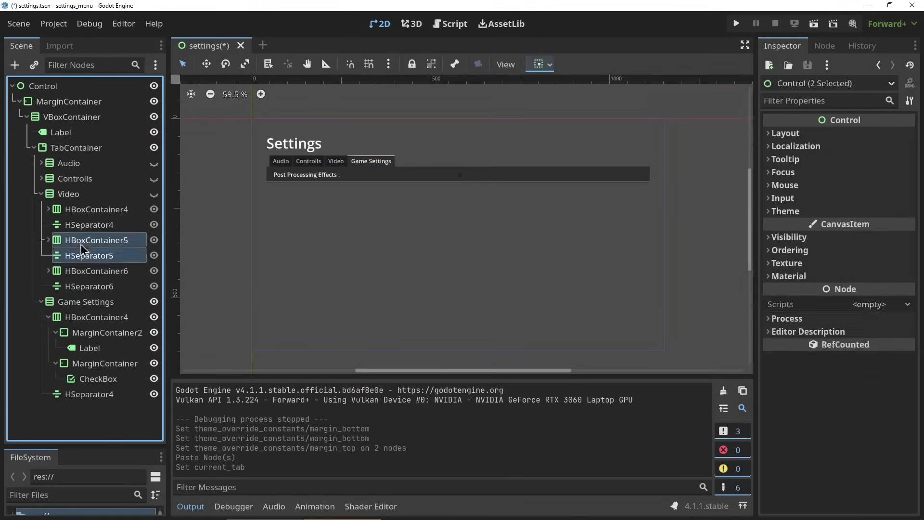
pyautogui.click(90, 348)
pyautogui.write('Auto Pickup')
pyautogui.click(87, 377)
pyautogui.write('Auto Reload')
pyautogui.press('F5')
# Run the finished Settings menu and try its key-bind fields
pyautogui.click(260, 159)
pyautogui.click(728, 96)
pyautogui.click(86, 148)
pyautogui.click(466, 239)
pyautogui.click(852, 264)
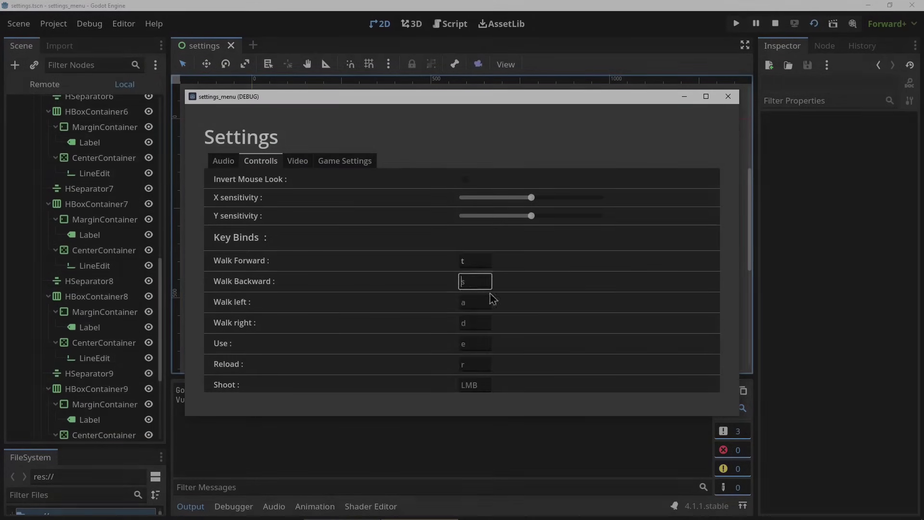